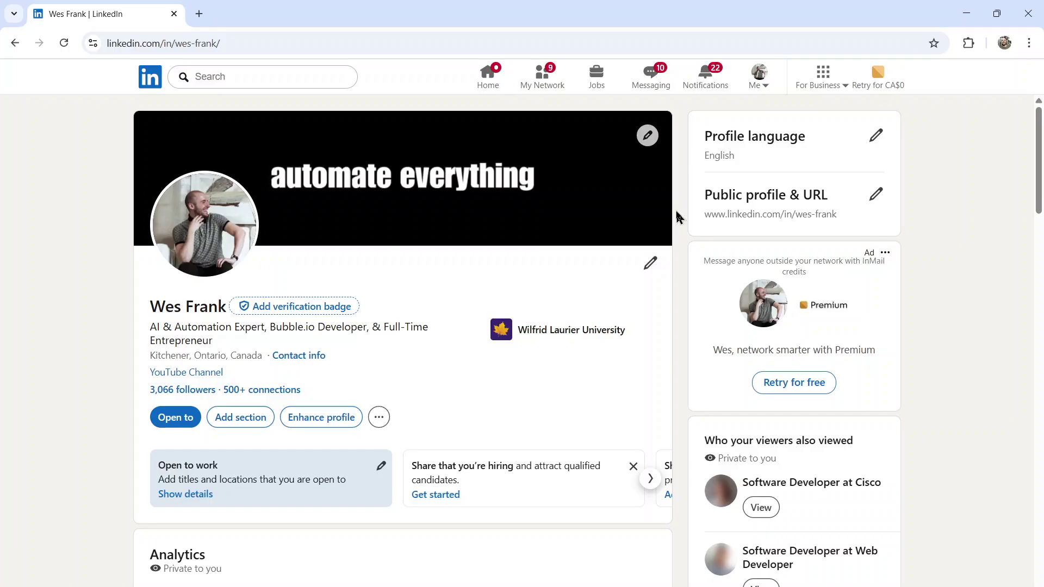
Step: Scroll to Activity, advance the posts carousel five times, and open the Sam Altman post
scroll(679, 217, down, 10)
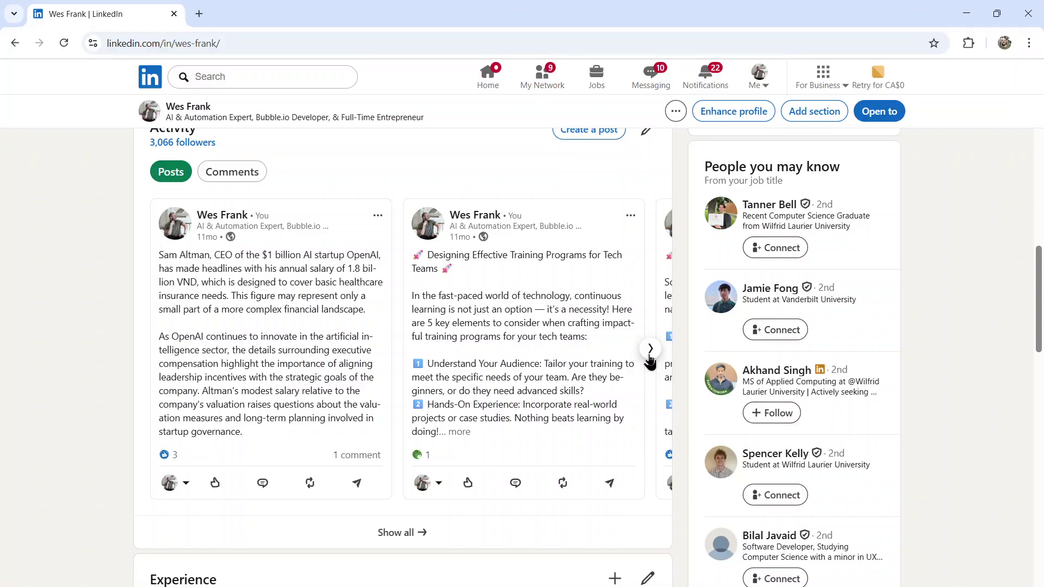
click(650, 349)
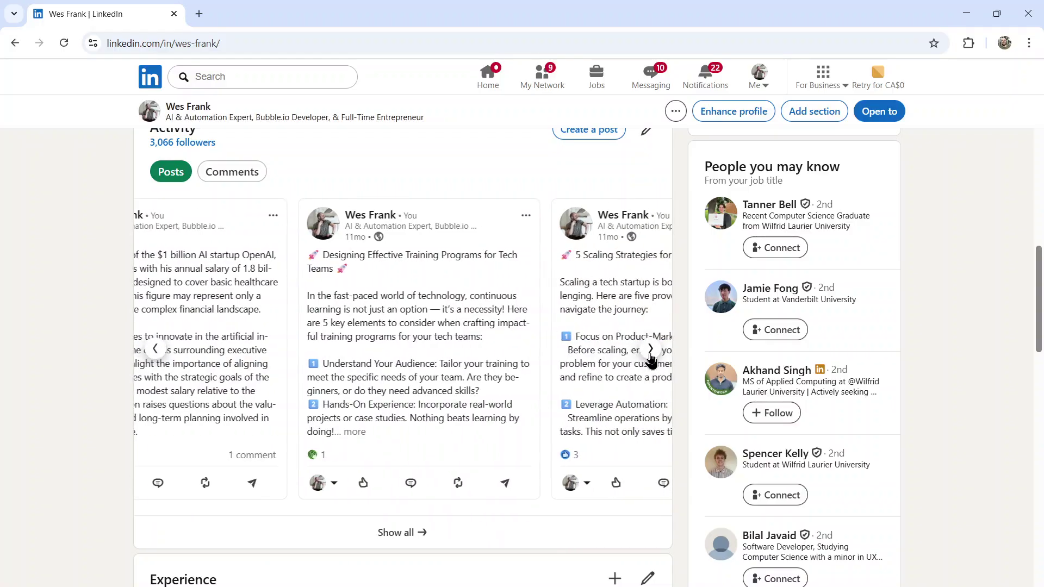
click(650, 350)
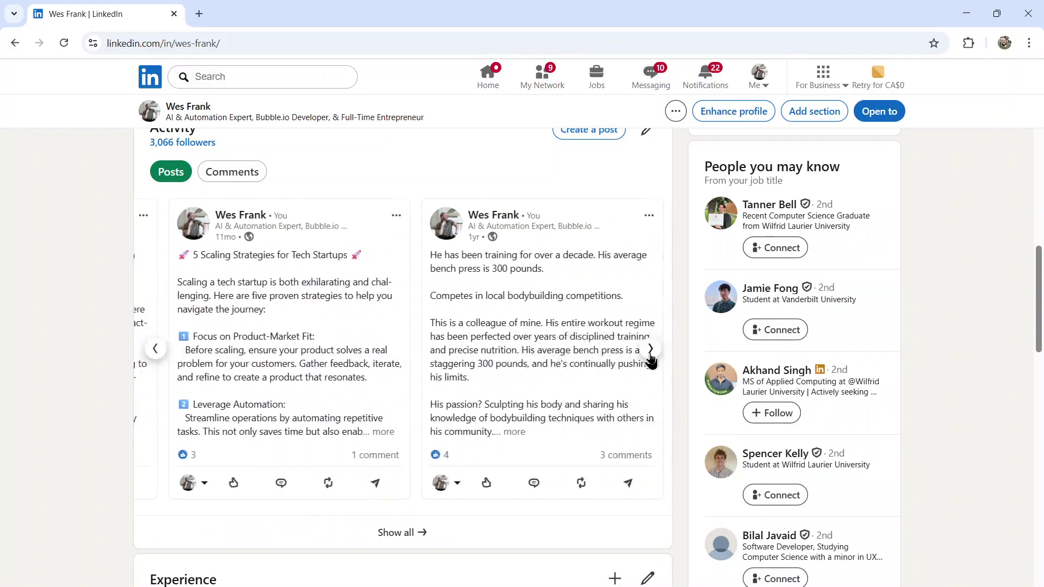
click(650, 350)
click(650, 349)
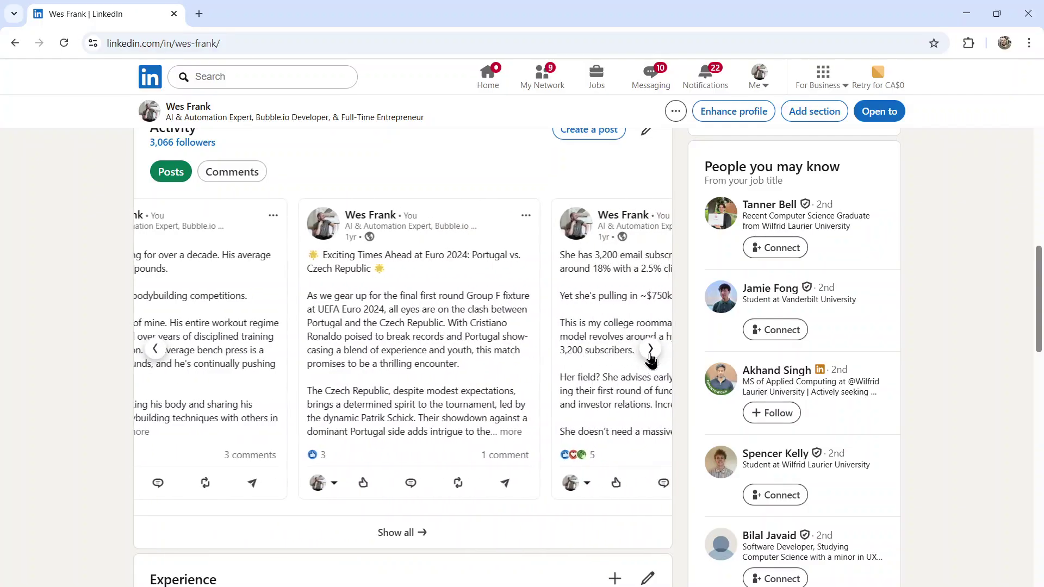
click(650, 349)
click(666, 283)
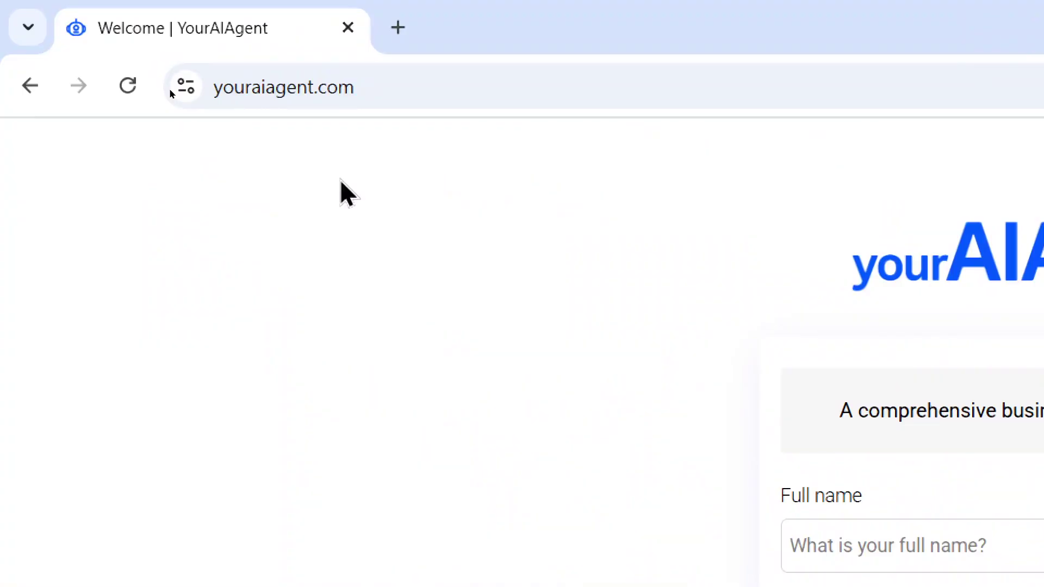
Step: Highlight the business suite tagline on the welcome page, then clear the selection
drag(837, 416, 910, 411)
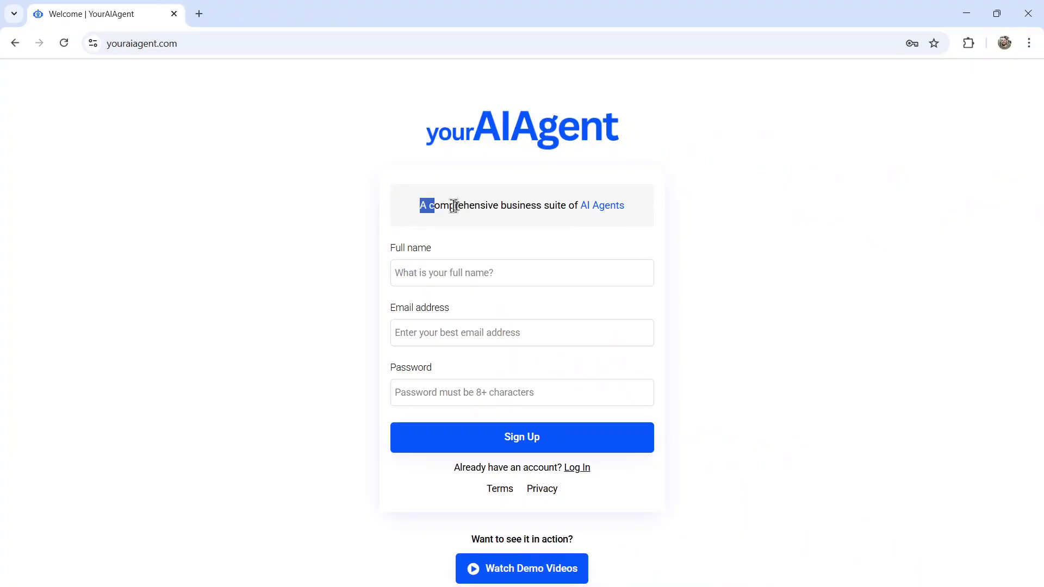
drag(454, 206, 631, 210)
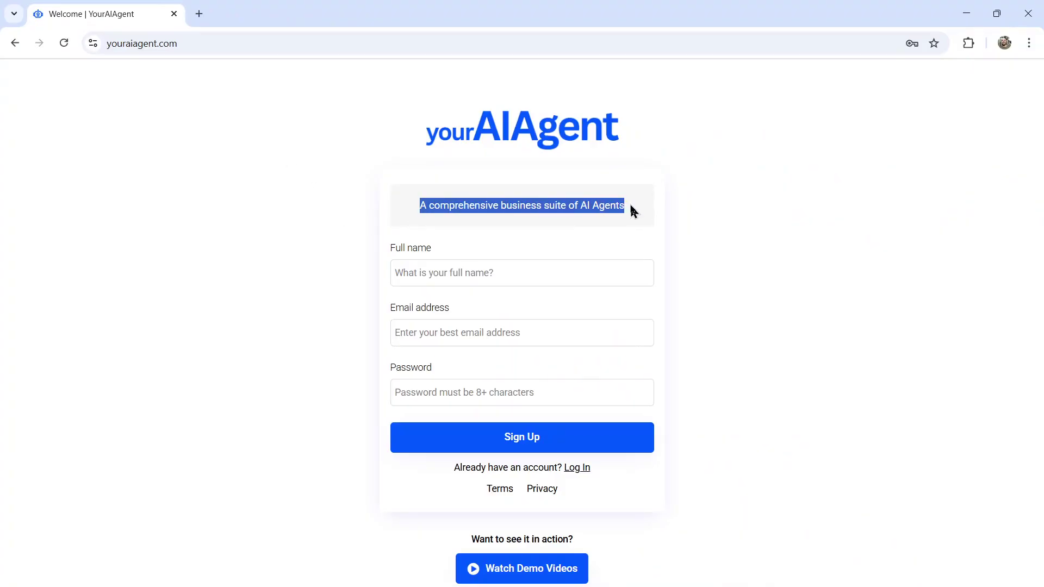
click(670, 237)
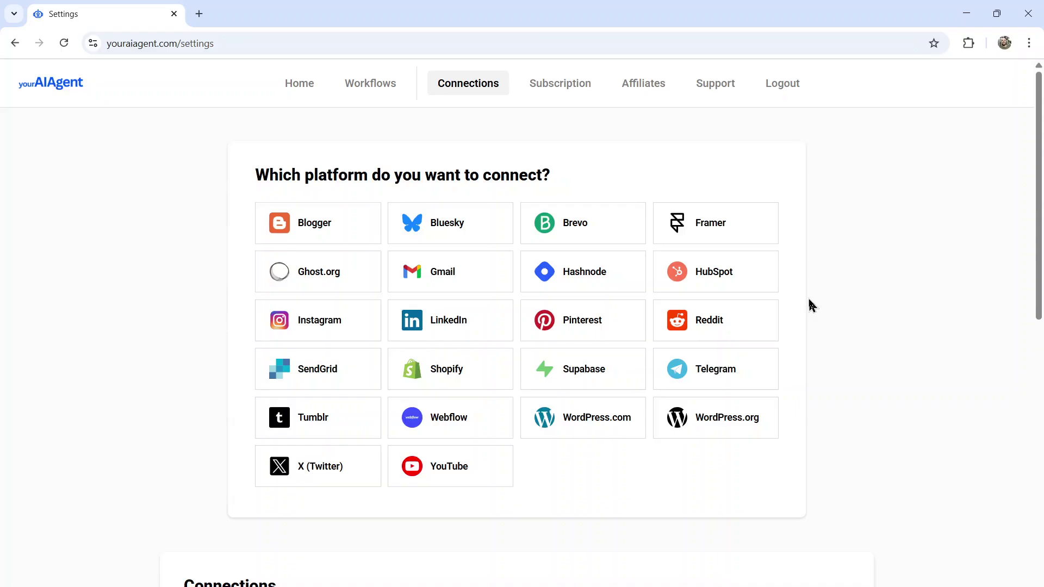
Step: Choose LinkedIn with the Personal profile option, enter the connection name, and connect
click(482, 332)
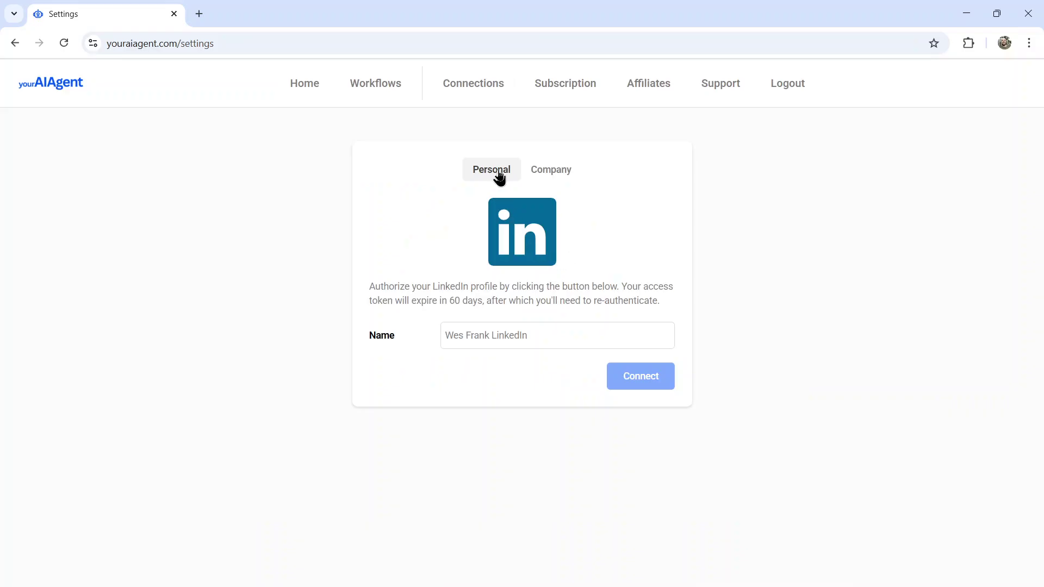
click(552, 169)
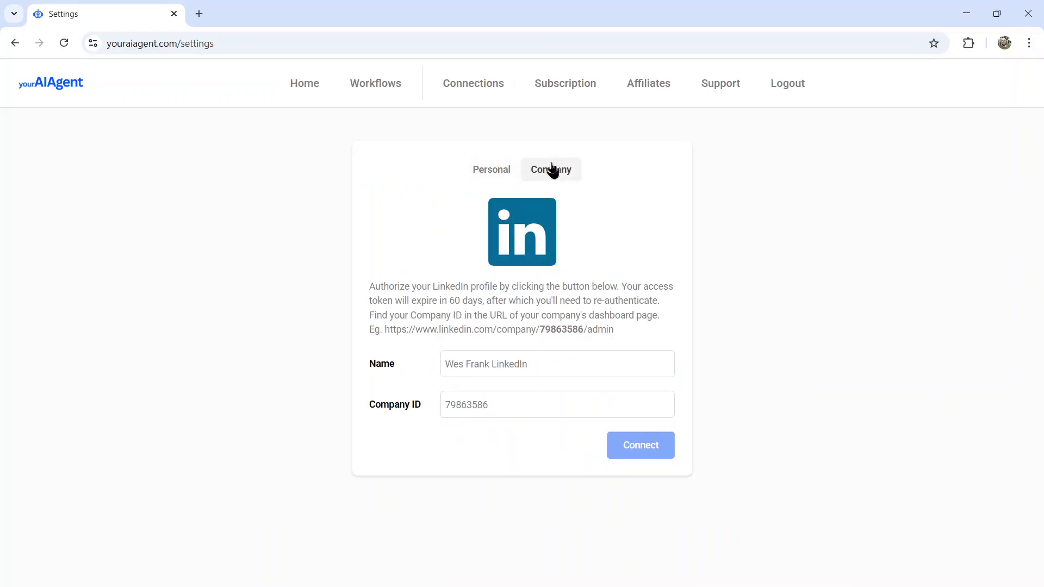
click(500, 175)
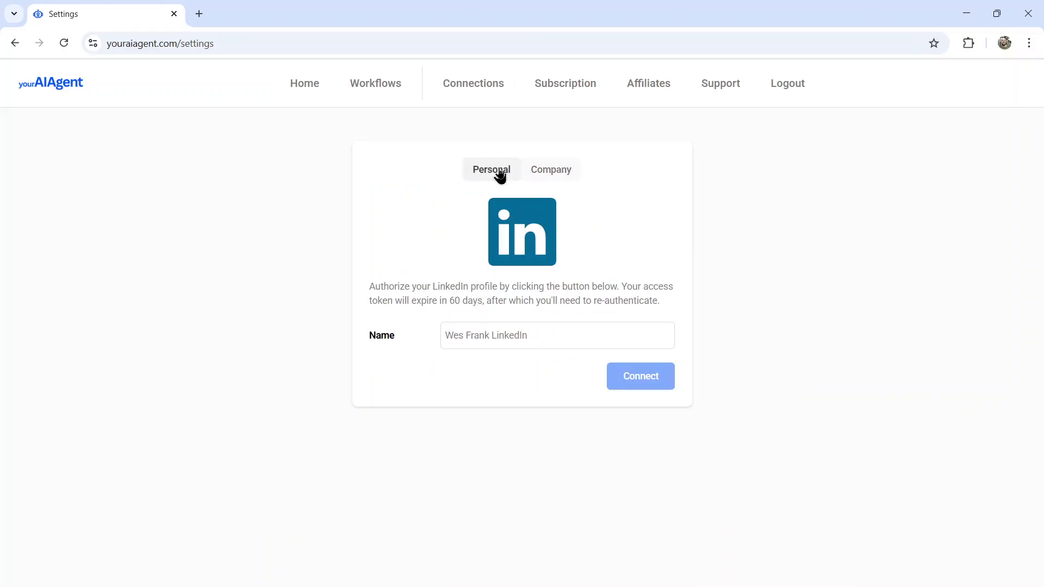
click(530, 336)
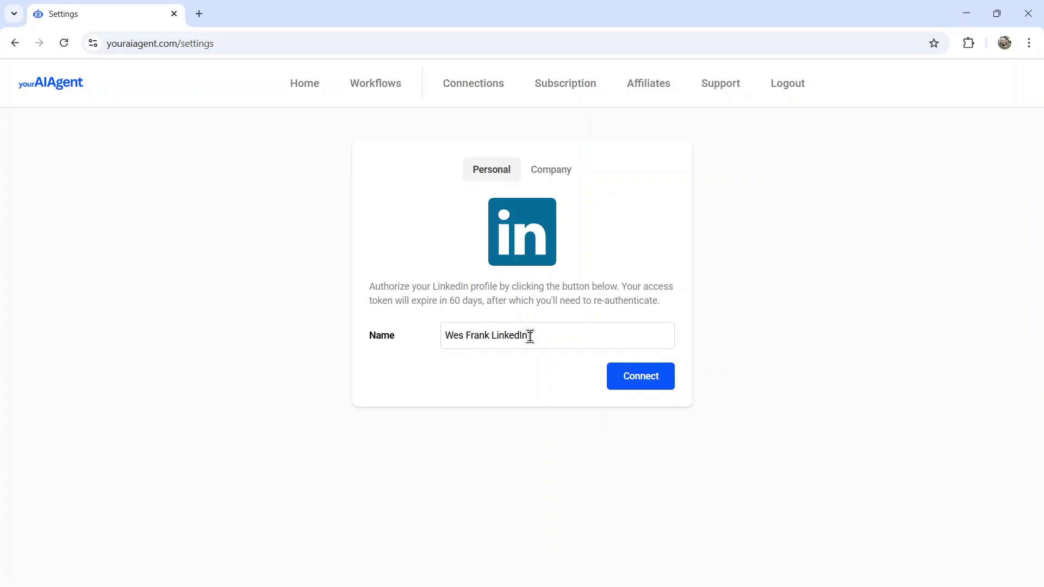
click(645, 373)
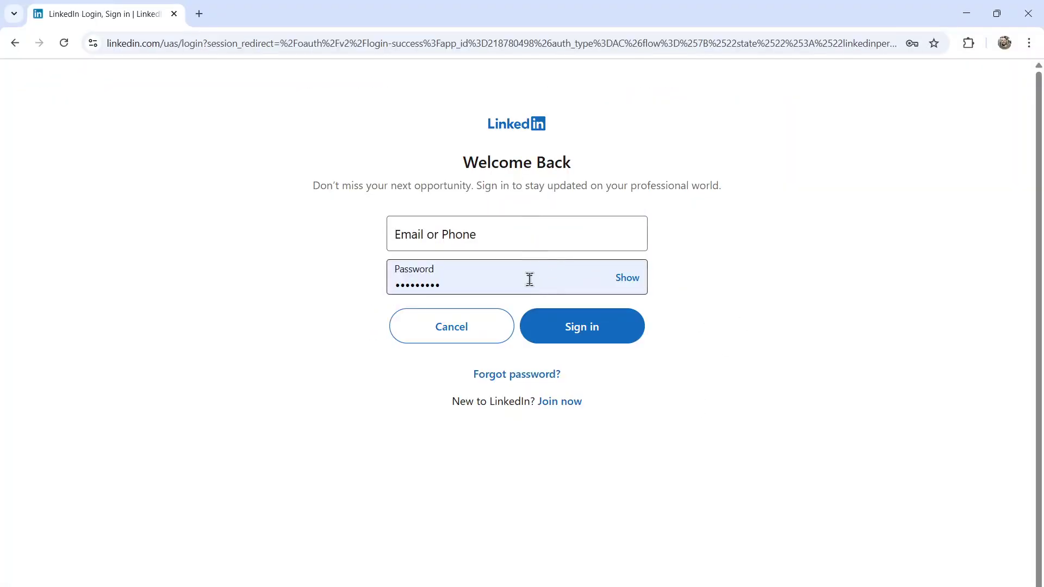
Step: Sign in on the LinkedIn login page to authorize YourAIAgent
click(601, 338)
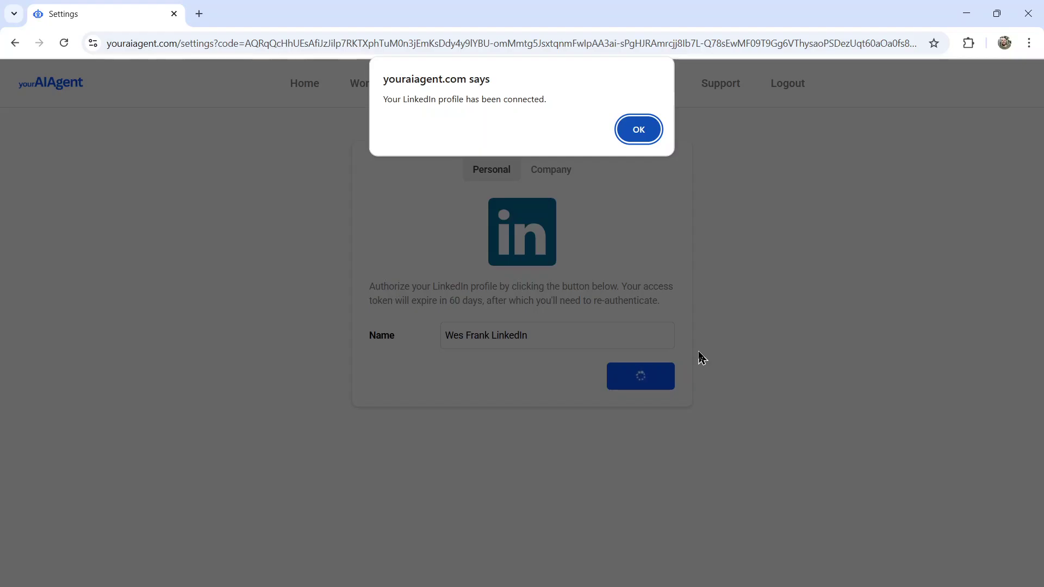
Step: Dismiss the success alert and scroll down to see LinkedIn at the top of the Connections table
click(639, 132)
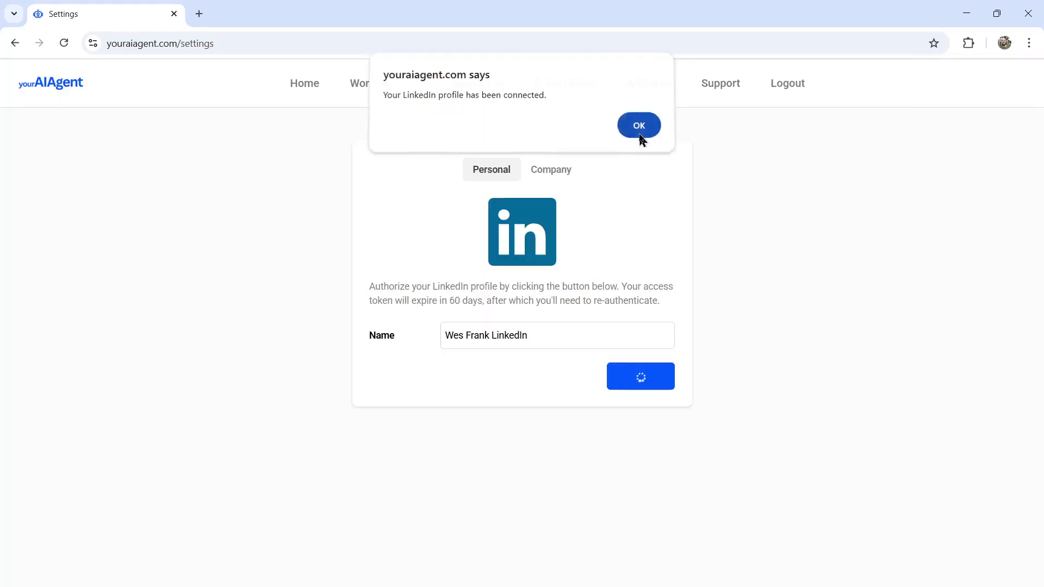
scroll(831, 280, down, 5)
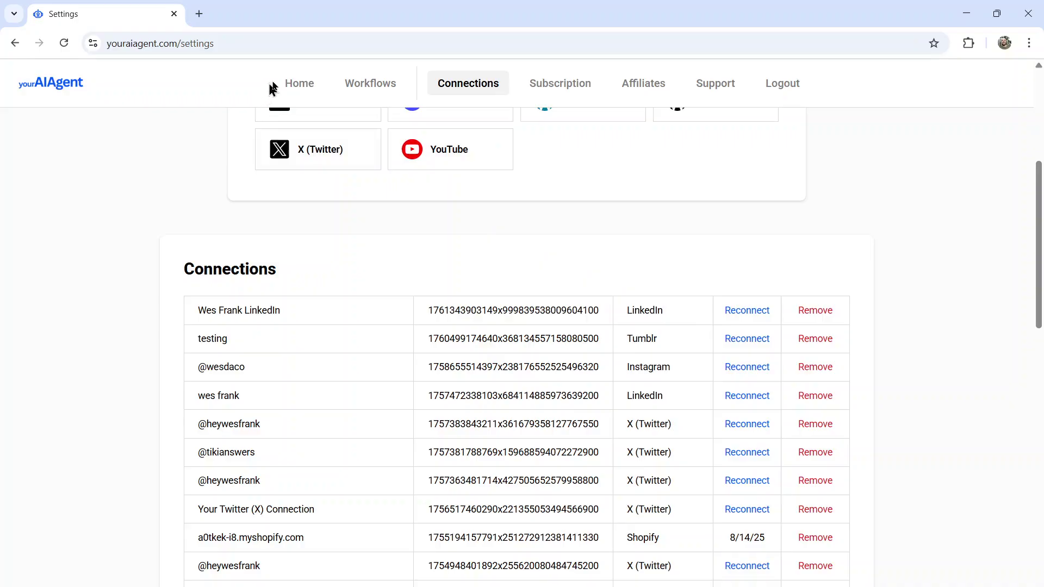
Step: From Home, scroll down to the LinkedIn Posts card and start that task
click(313, 90)
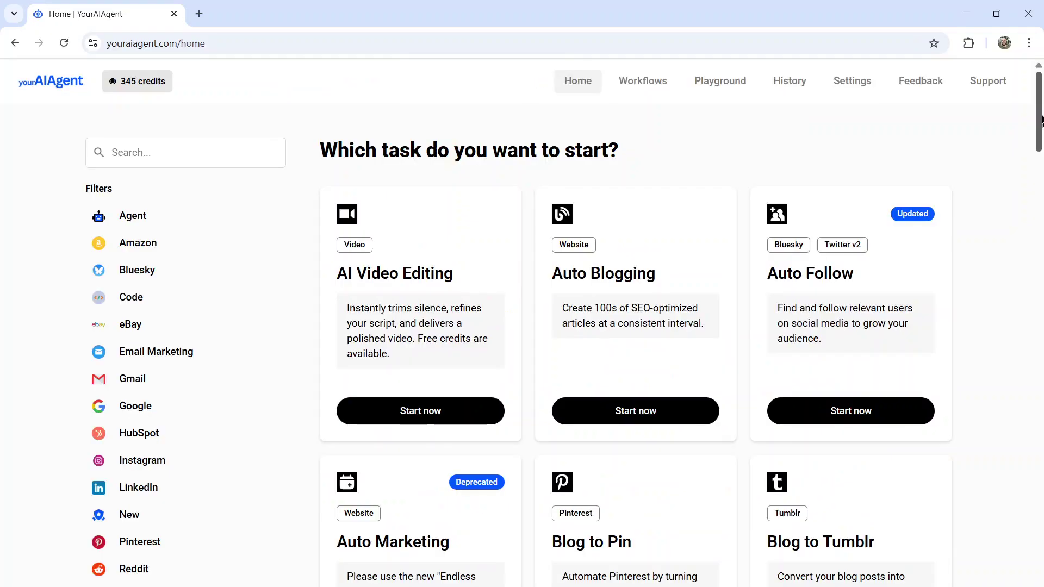
scroll(1041, 161, down, 5)
drag(1041, 160, 1040, 337)
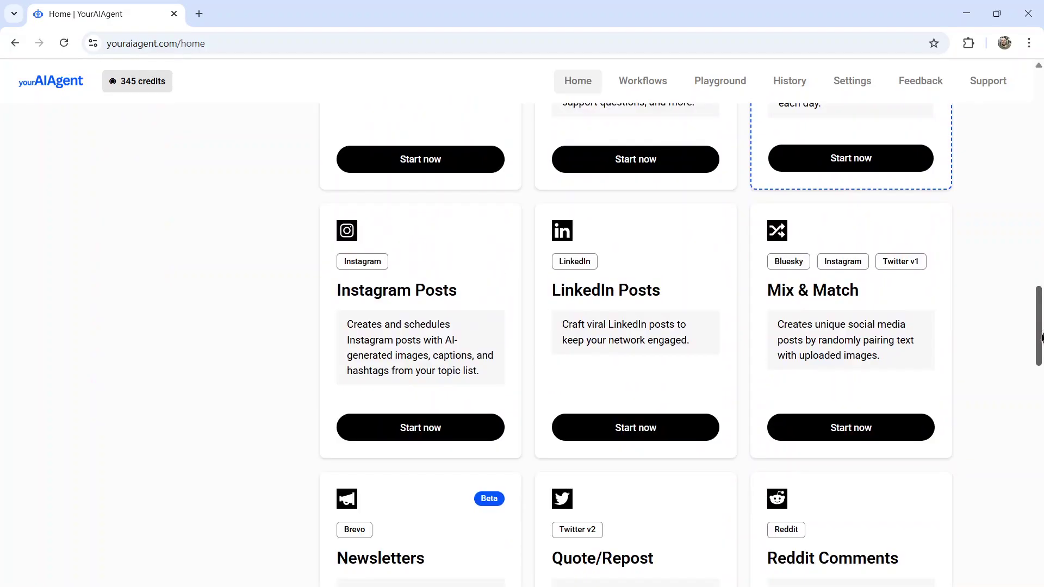
click(669, 438)
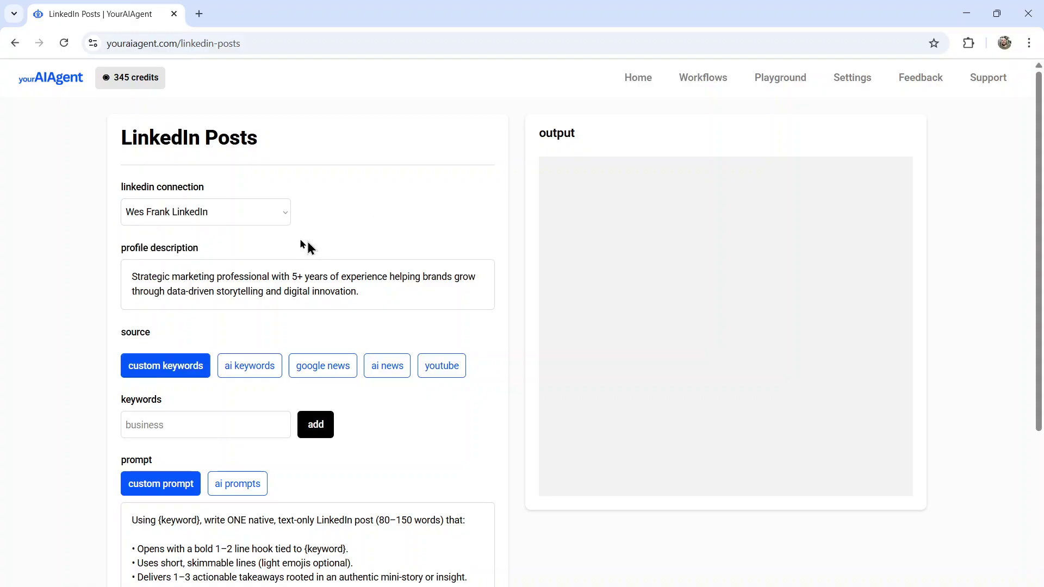
click(275, 217)
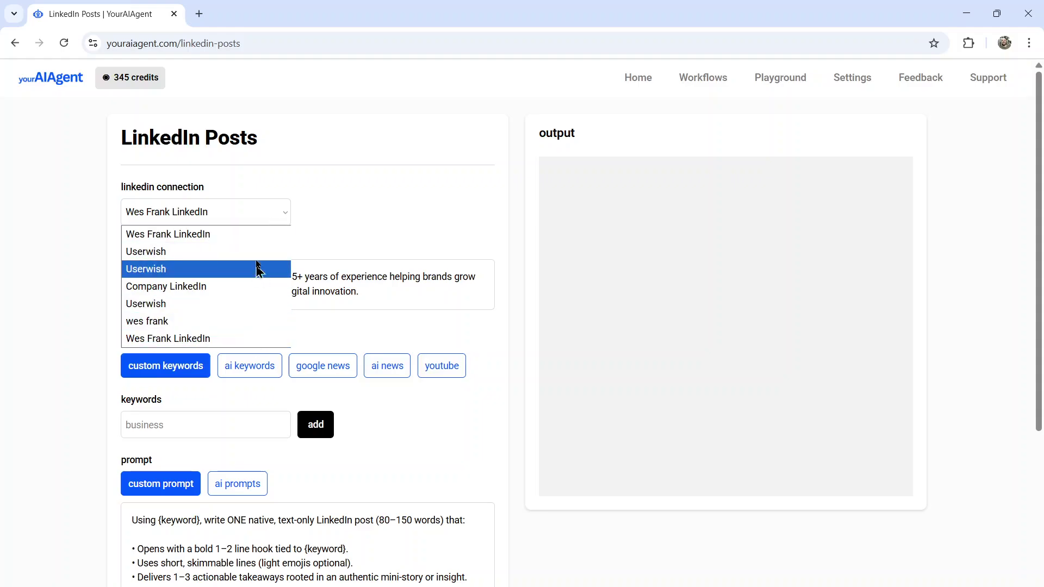
click(243, 339)
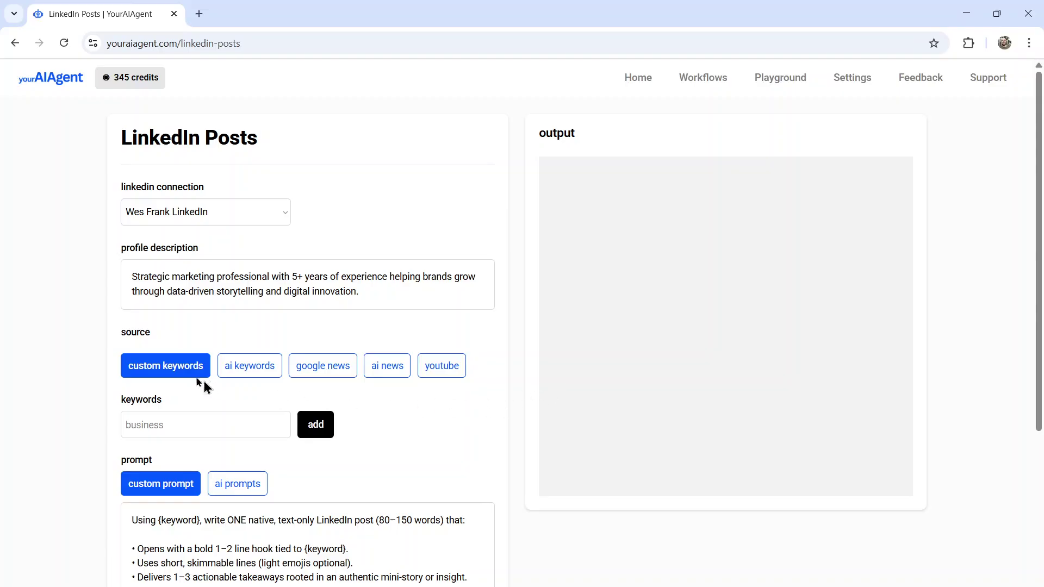
Step: Try the ai keywords, google news, ai news and youtube sources, then settle on custom keywords
click(260, 376)
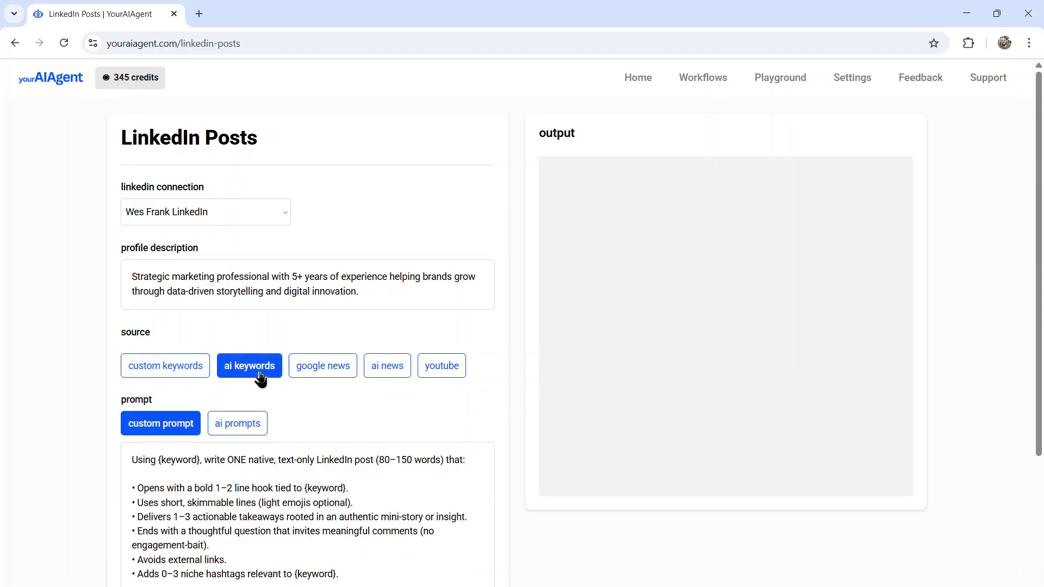
click(315, 374)
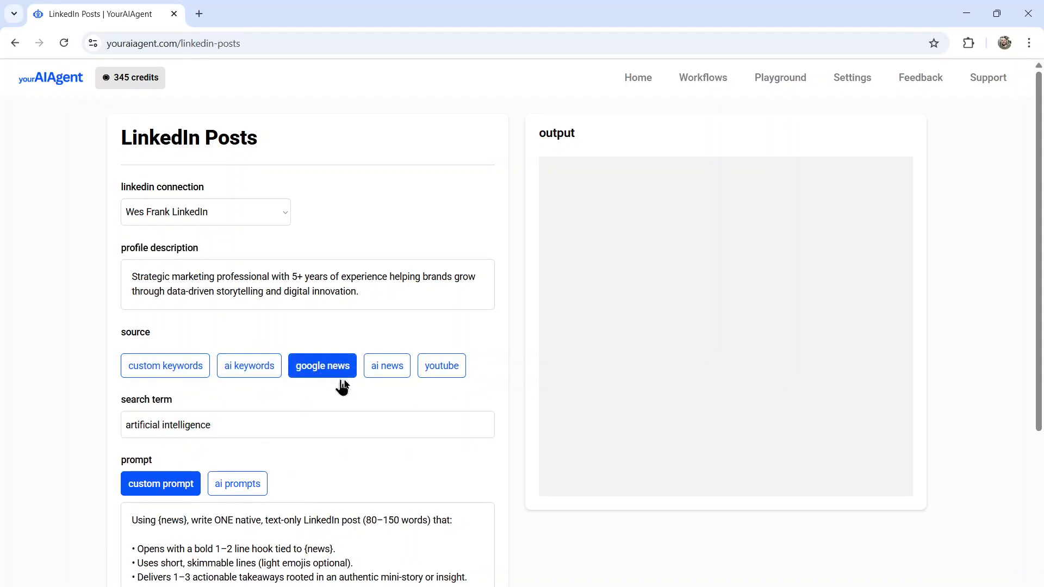
click(389, 376)
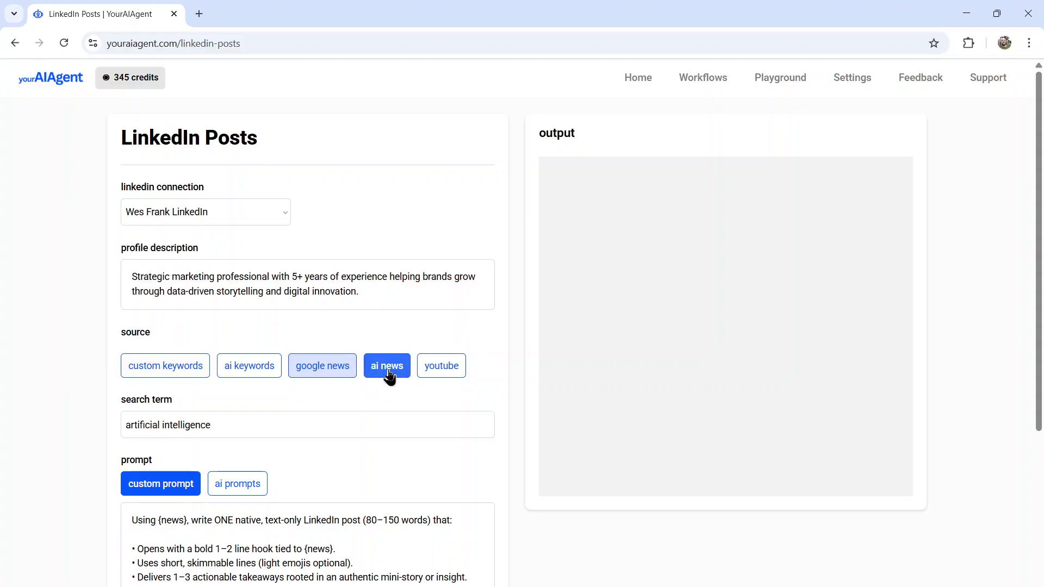
click(447, 375)
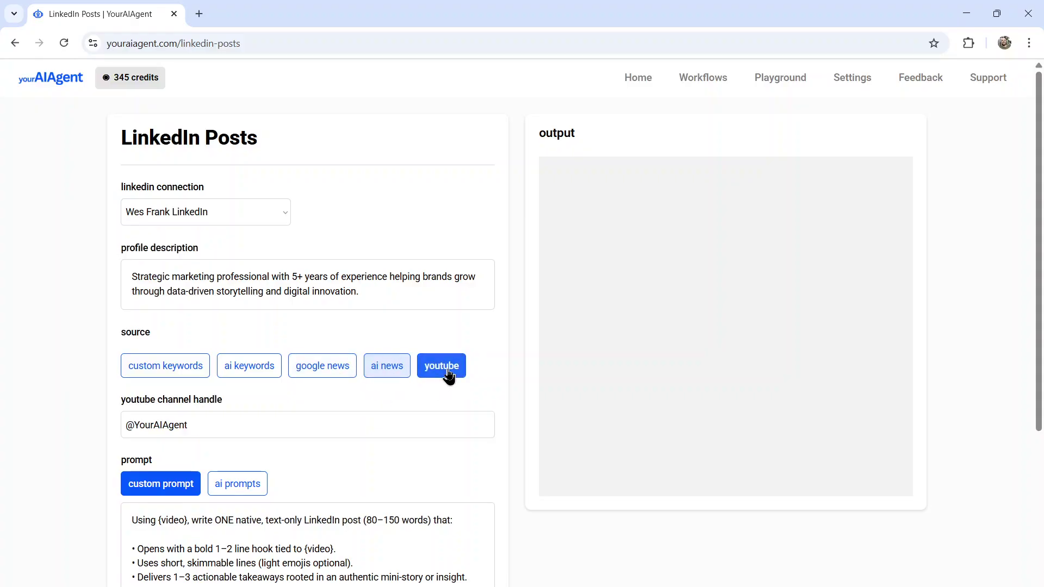
click(173, 375)
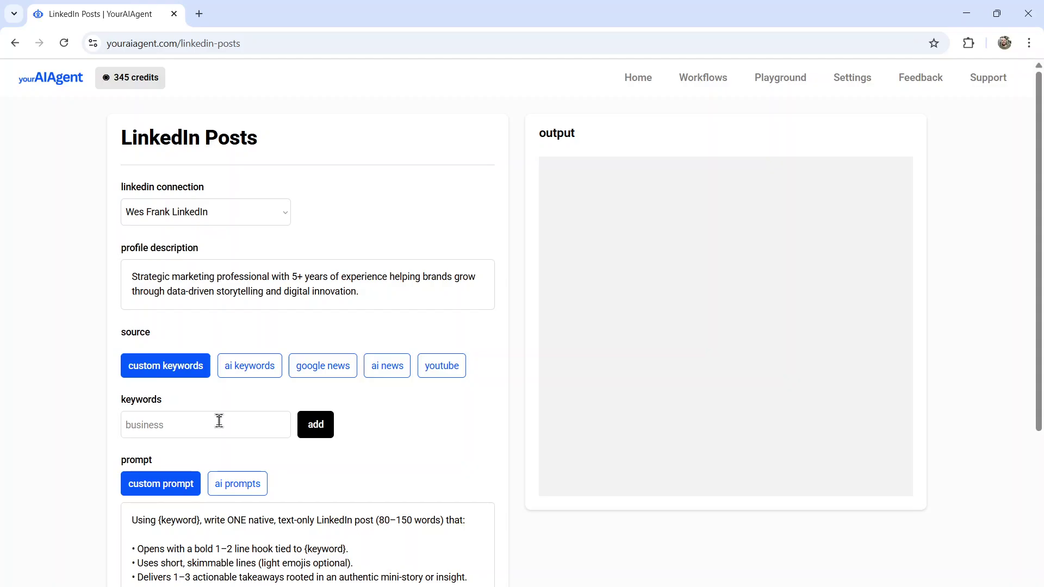
Step: Add the keywords business, ecommerce and stock market
text(business)
key(Return)
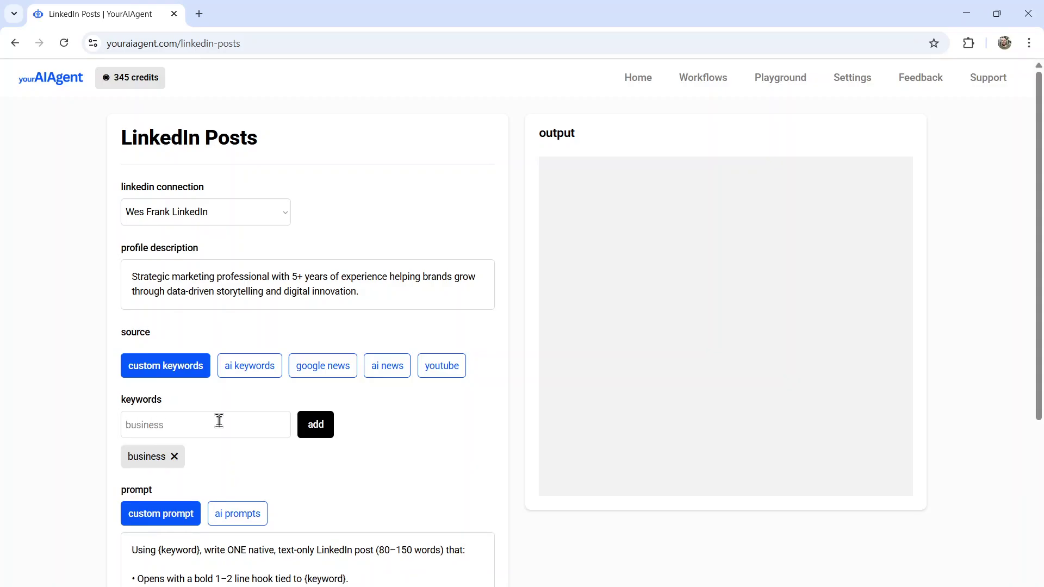
text(ecommerce)
key(Return)
text(stock market)
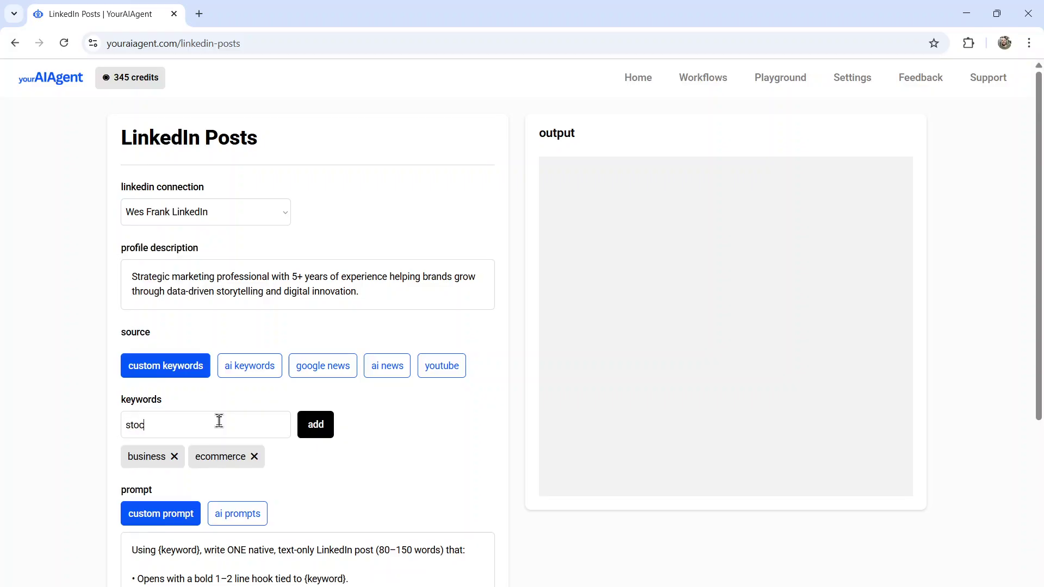
key(Return)
Step: Add the keywords facebook ads, marketing and email marketing, then review the list
text(facebook ads)
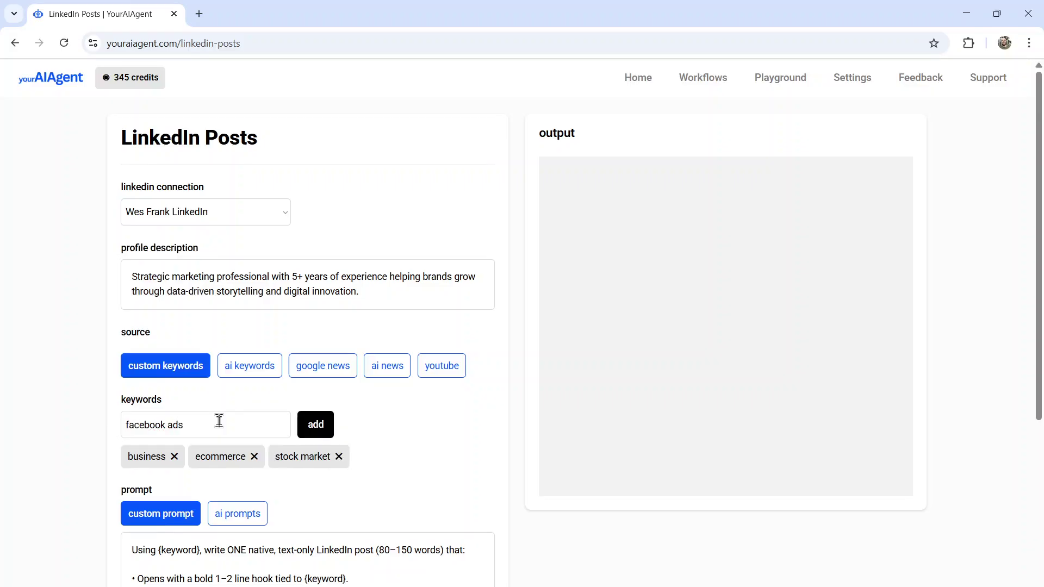
key(Return)
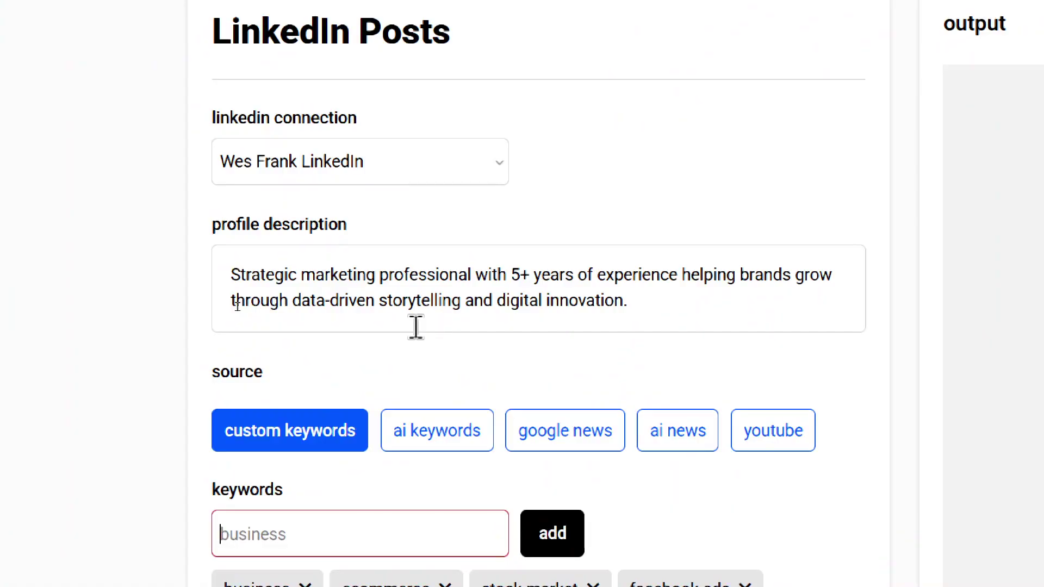
text(marketing)
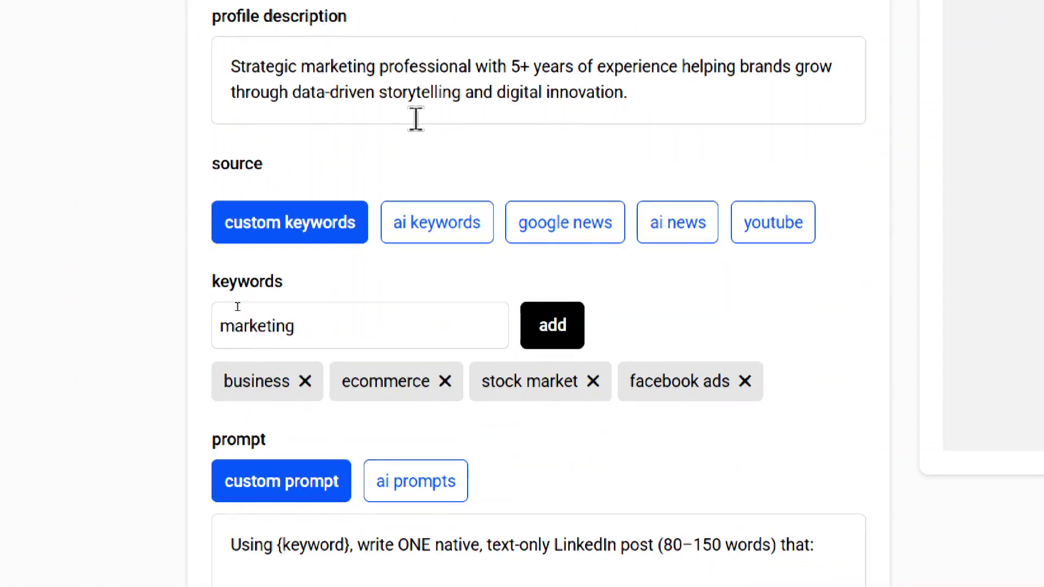
key(Return)
text(email marketing)
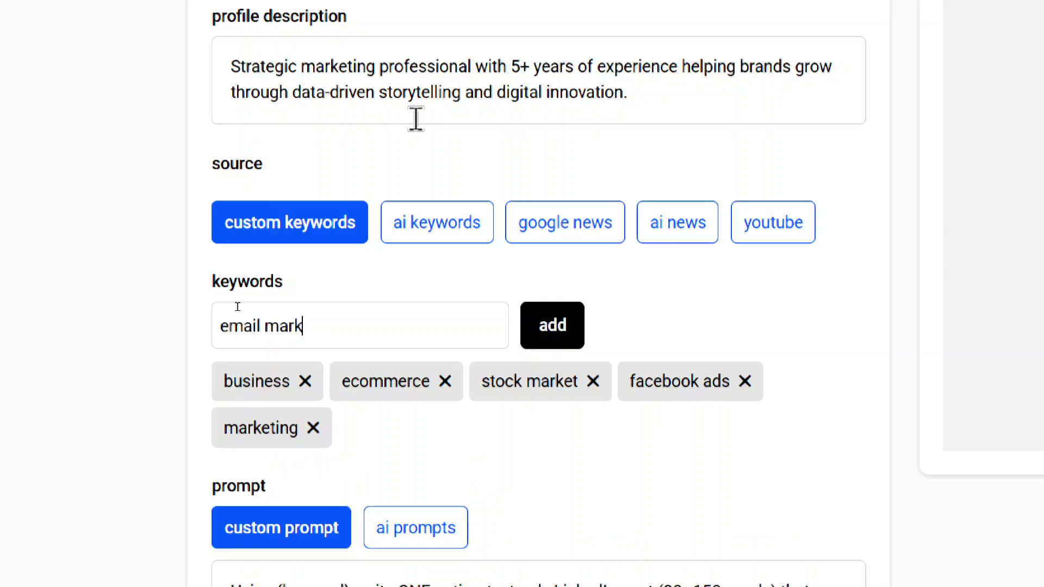
key(Return)
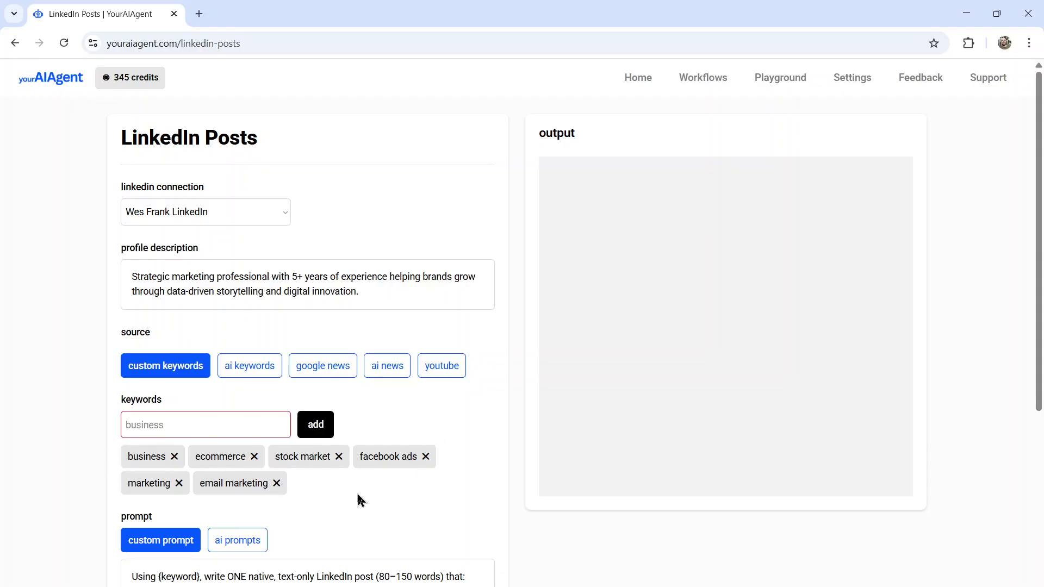
scroll(358, 499, down, 3)
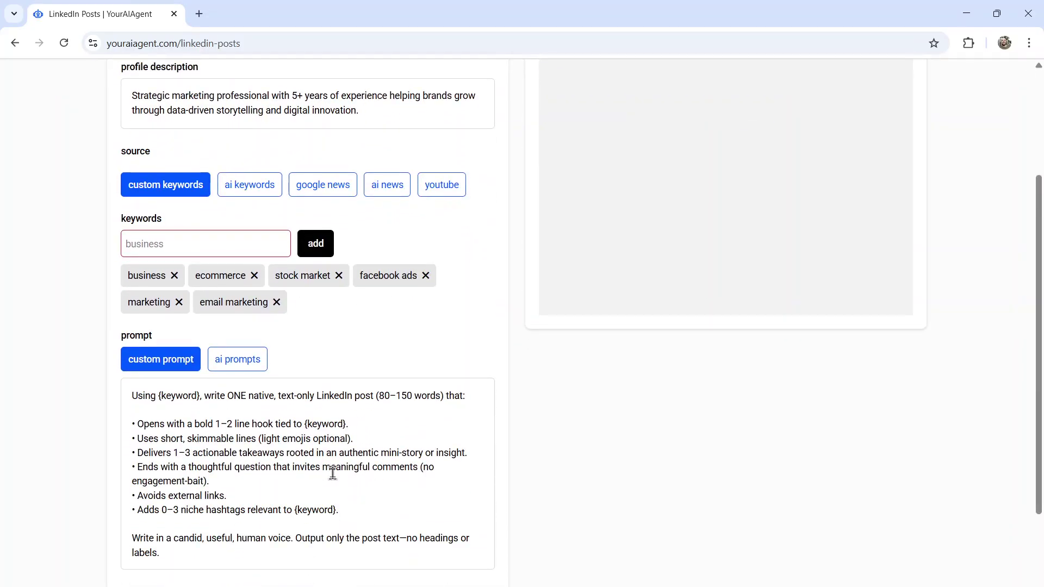
scroll(385, 483, up, 3)
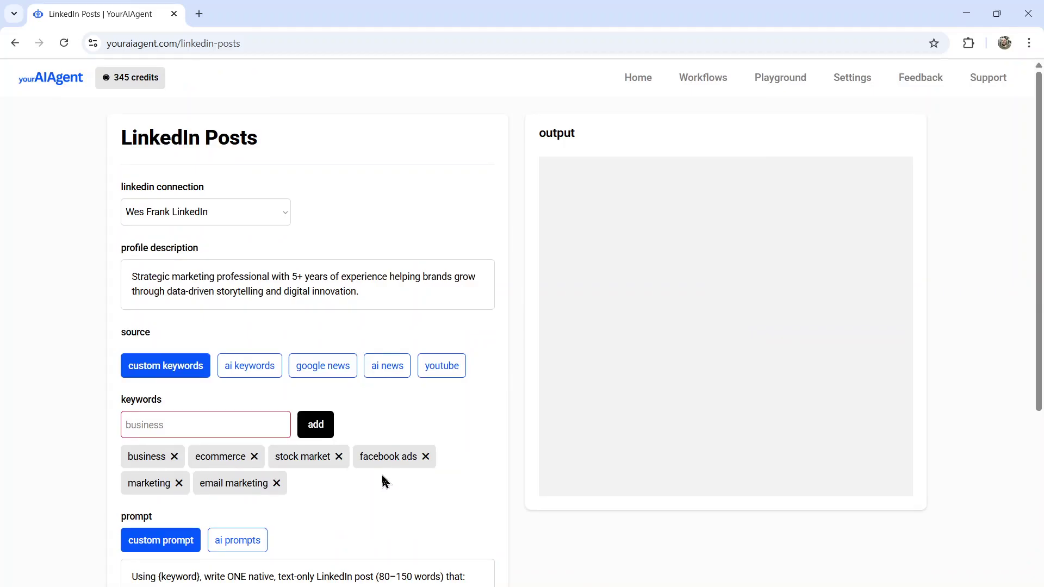
Step: Switch between ai keywords and custom keywords, ending with ai keywords as the source
click(250, 374)
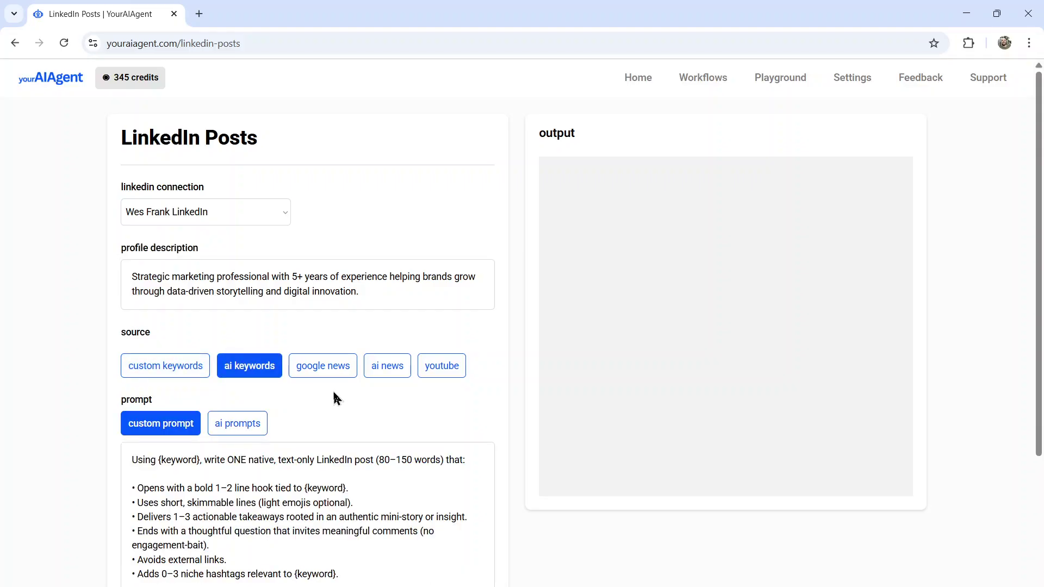
click(388, 295)
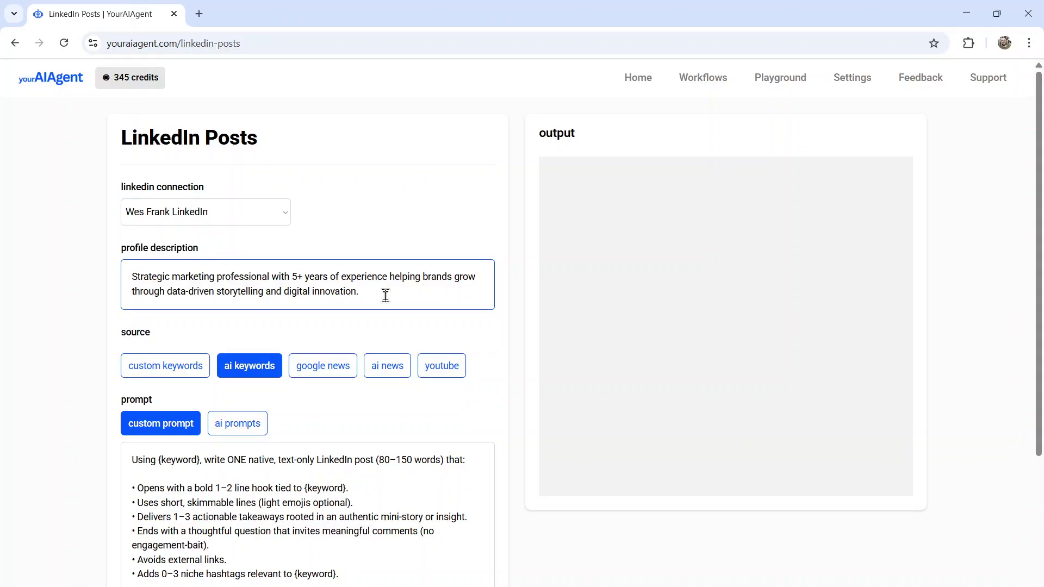
click(197, 375)
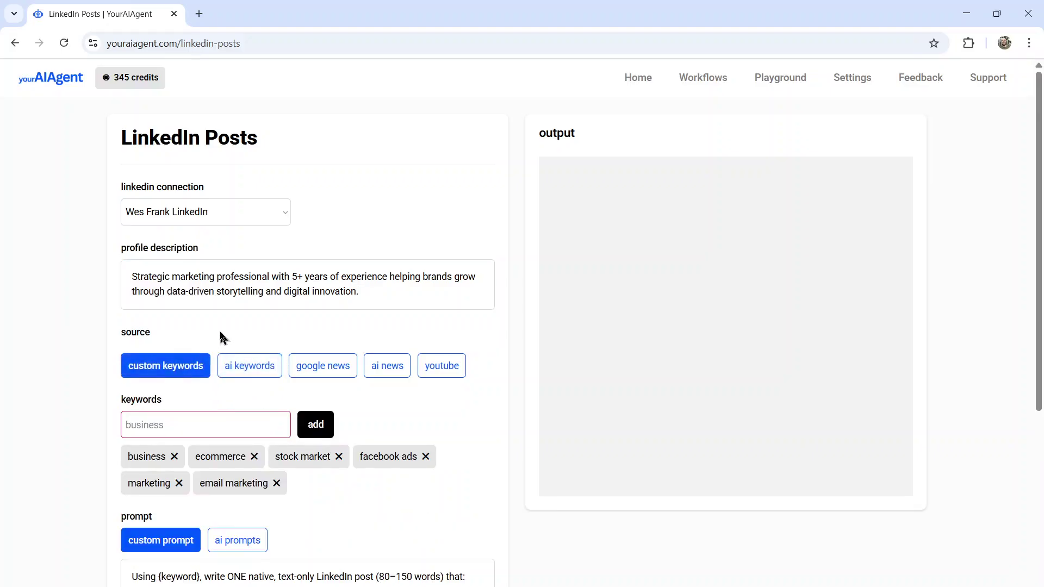
click(258, 373)
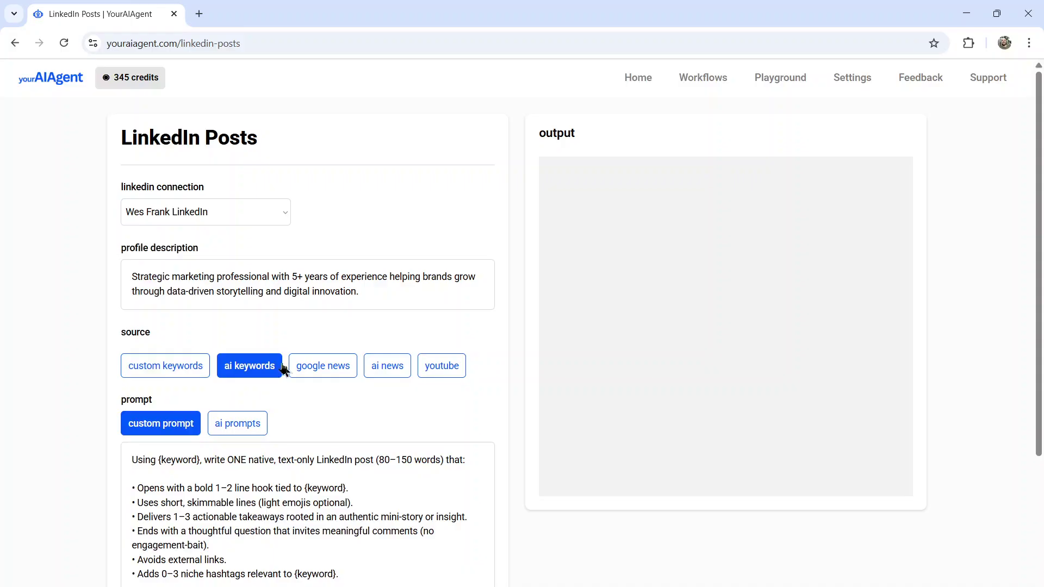
Step: Replace the 'artificial intelligence' search term with ChatGPT and make ai news the source
click(337, 374)
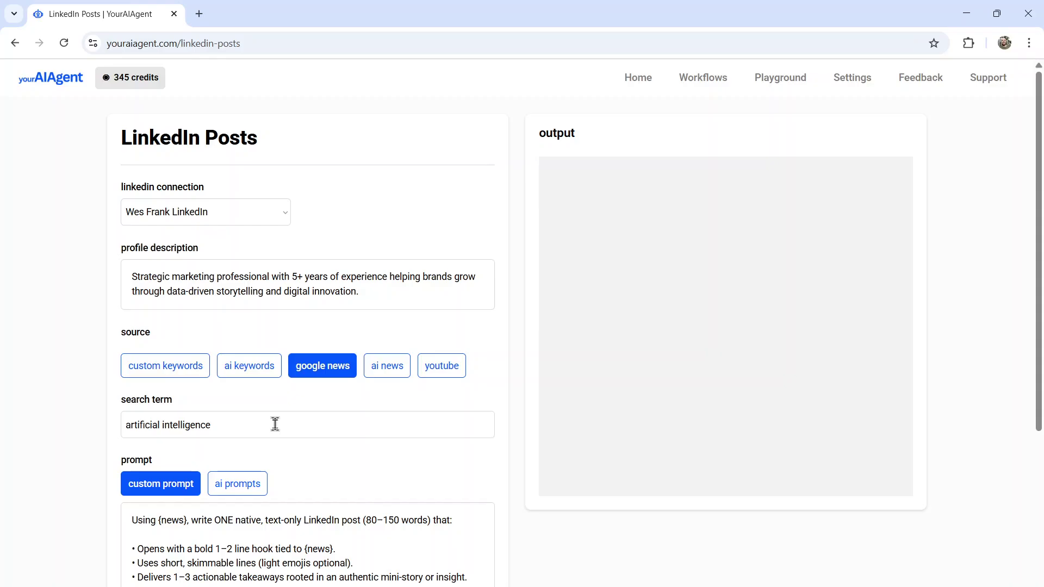
triple_click(278, 430)
text(ChatGPT)
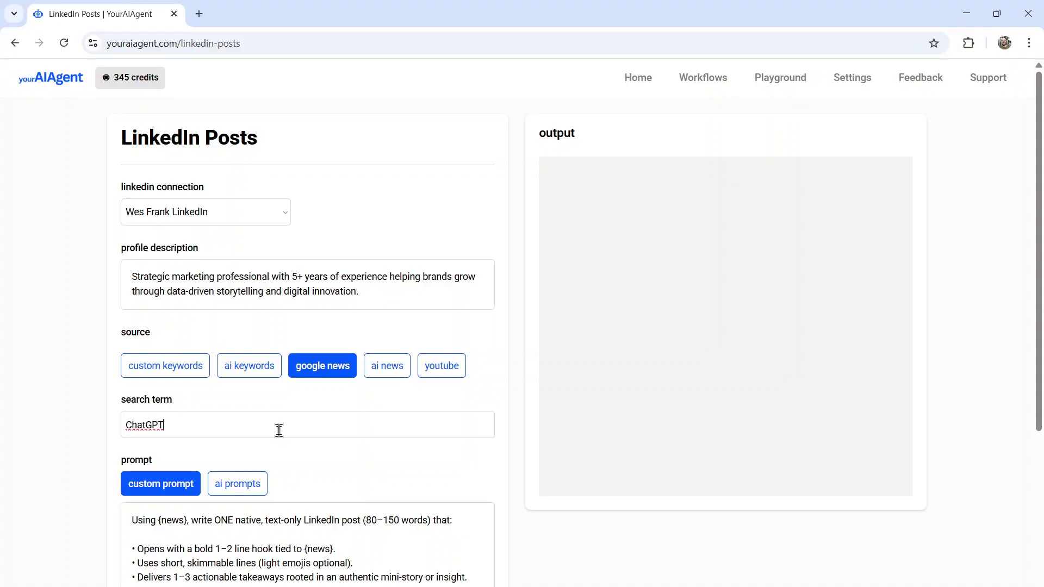
click(387, 365)
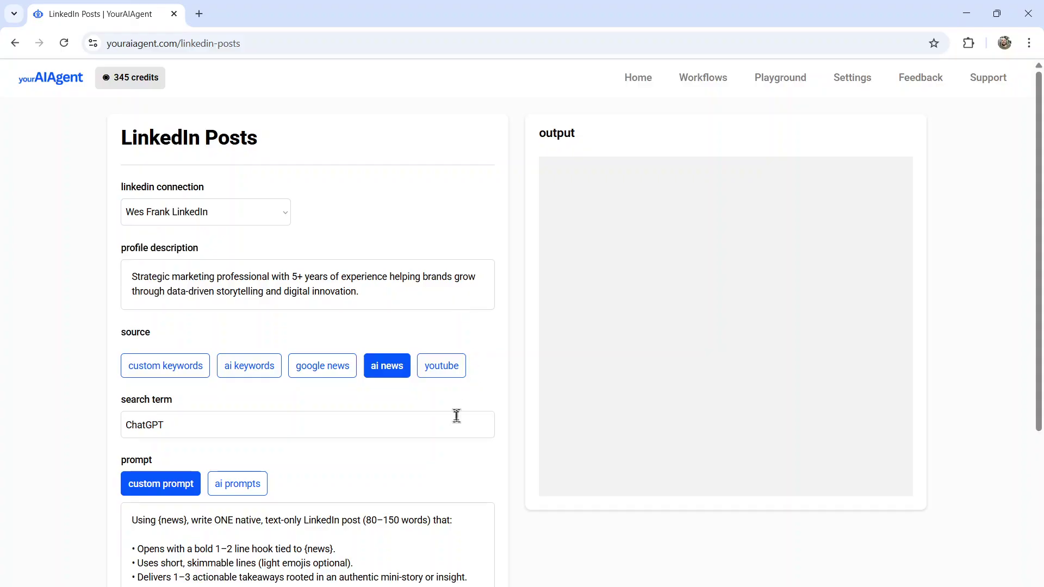
click(635, 297)
triple_click(314, 415)
key(BackSpace)
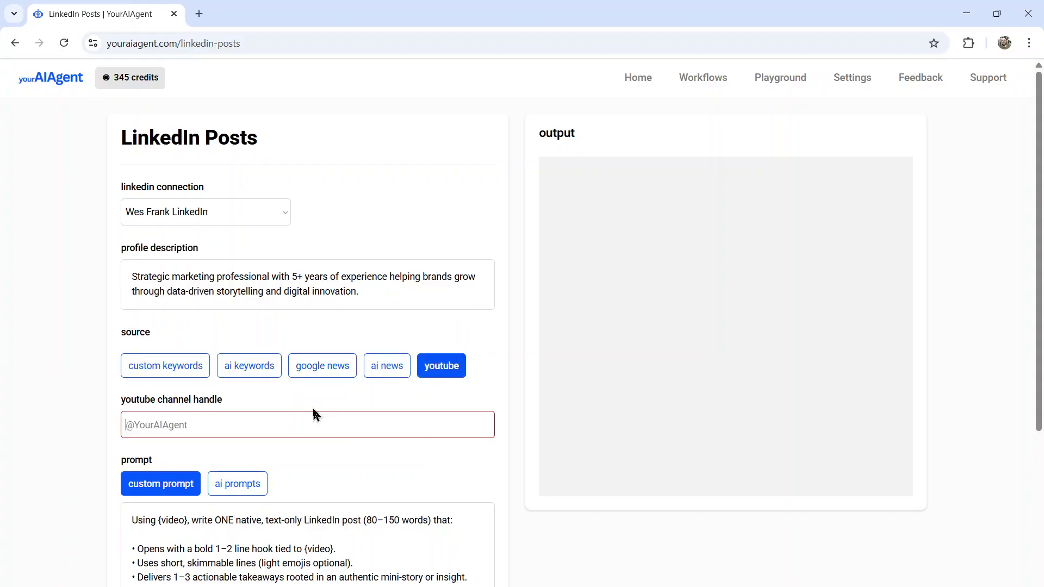
text(@)
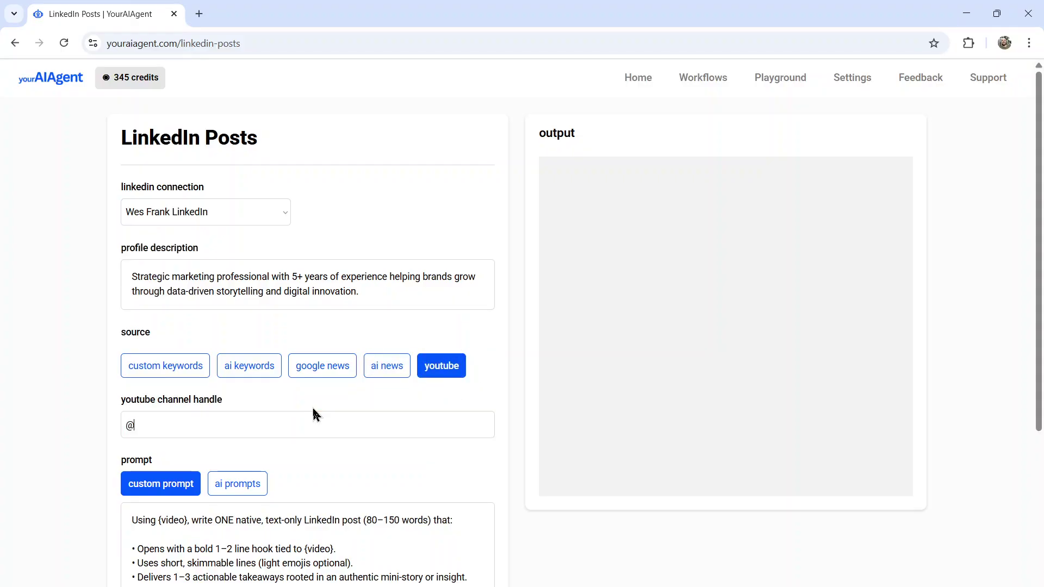
text(YourAIAgent)
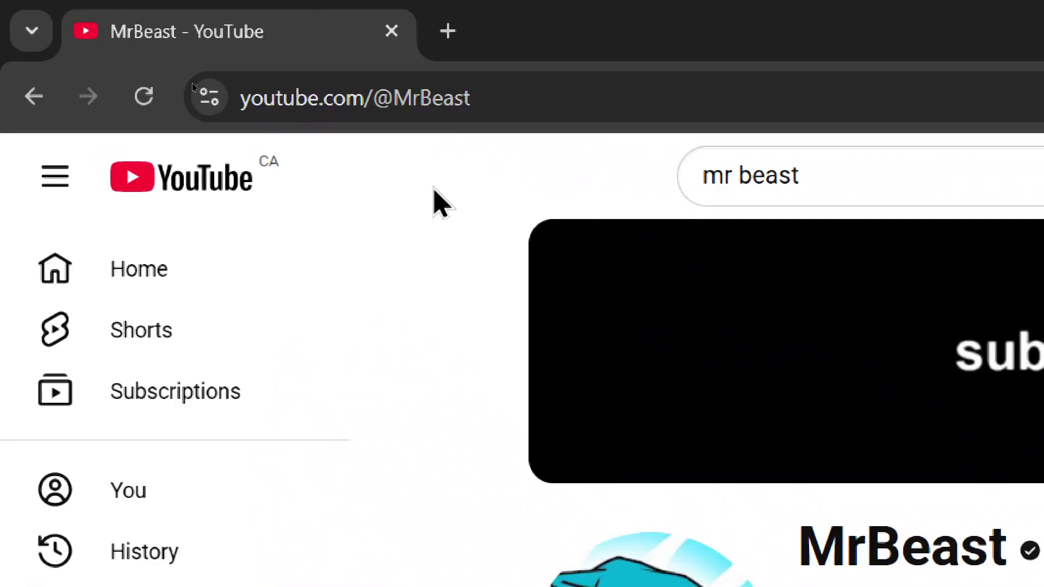
click(463, 100)
key(Right)
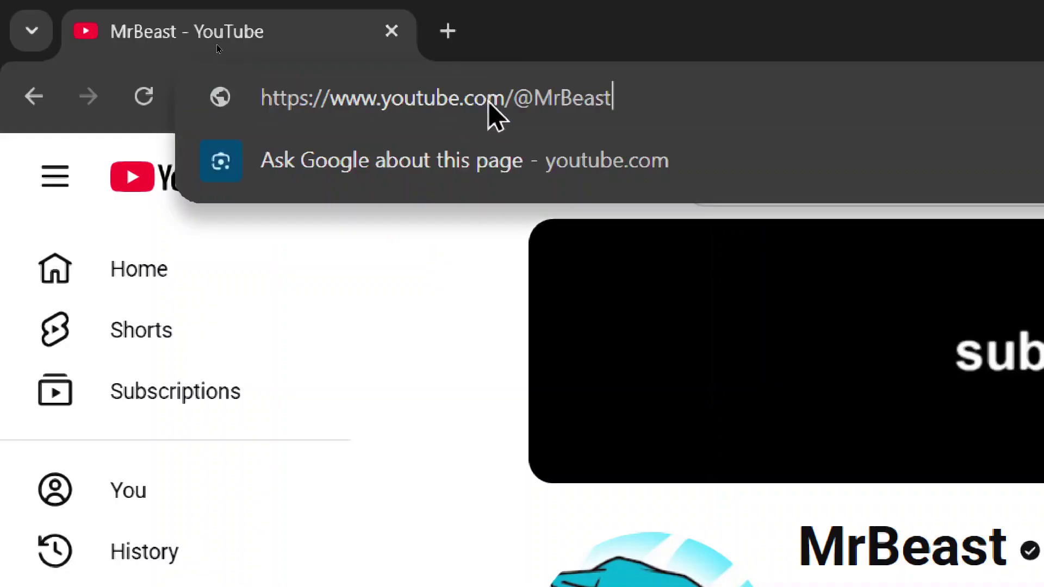
key(ctrl+shift+Left)
drag(615, 99, 503, 109)
key(ctrl+c)
key(alt+Tab)
triple_click(252, 427)
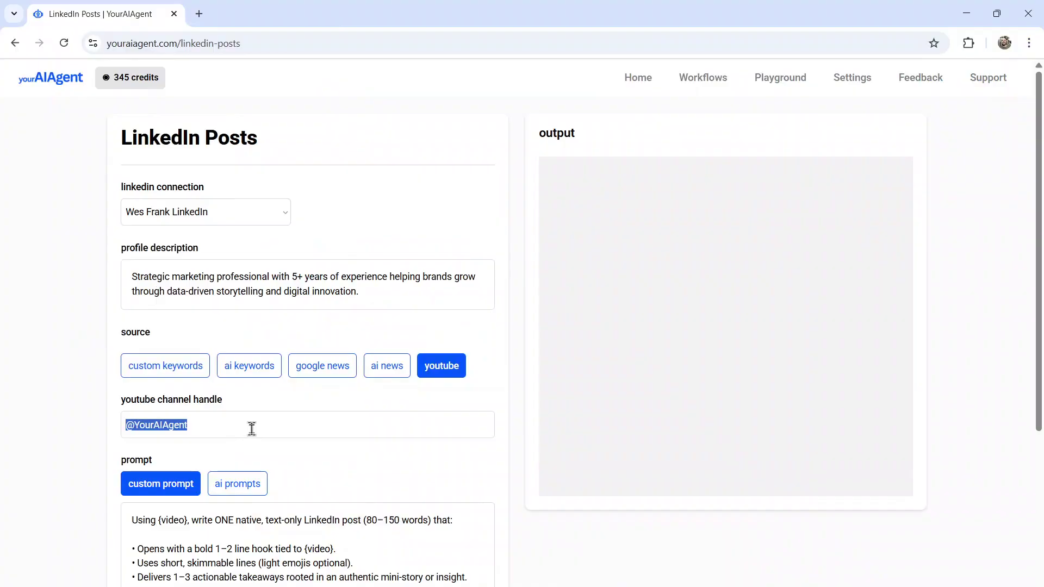
key(ctrl+v)
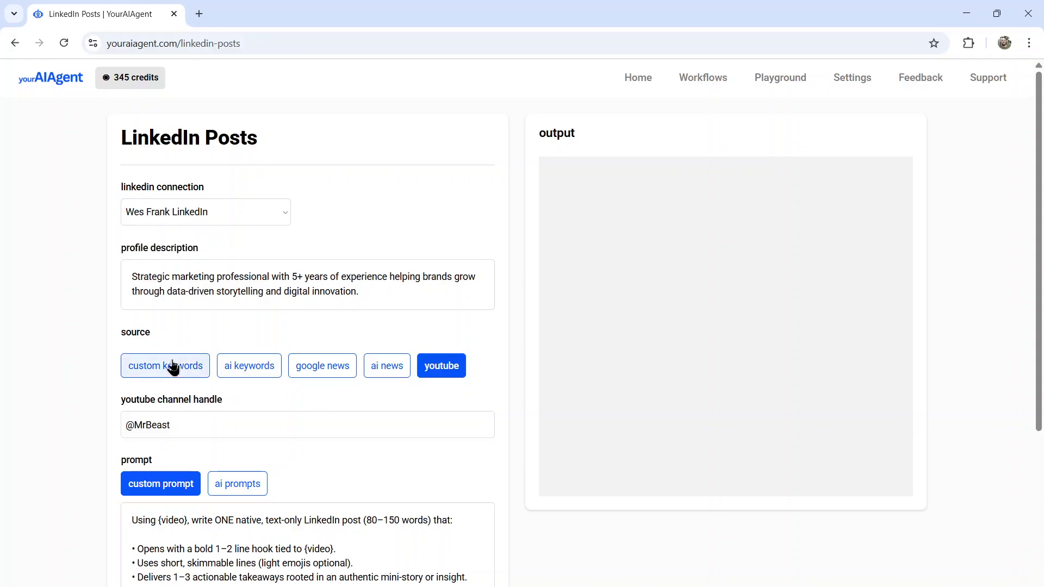
click(175, 366)
click(249, 364)
click(315, 367)
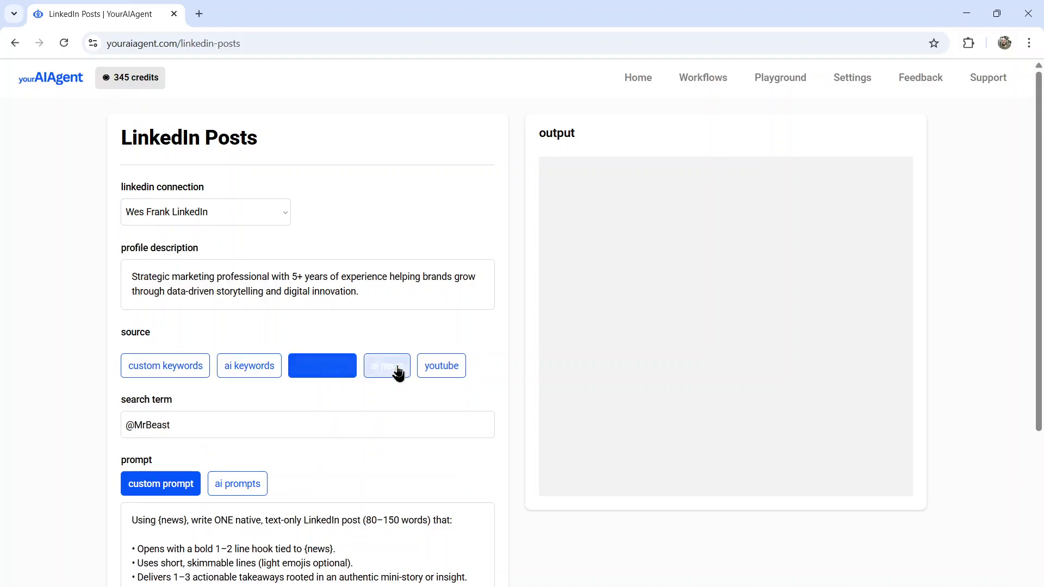
click(397, 371)
click(441, 371)
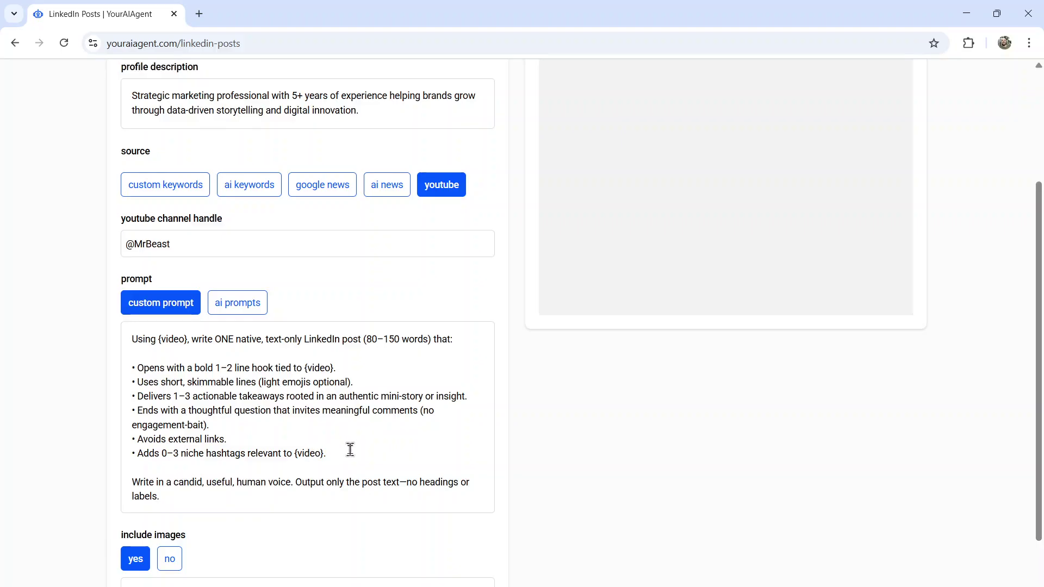
click(494, 364)
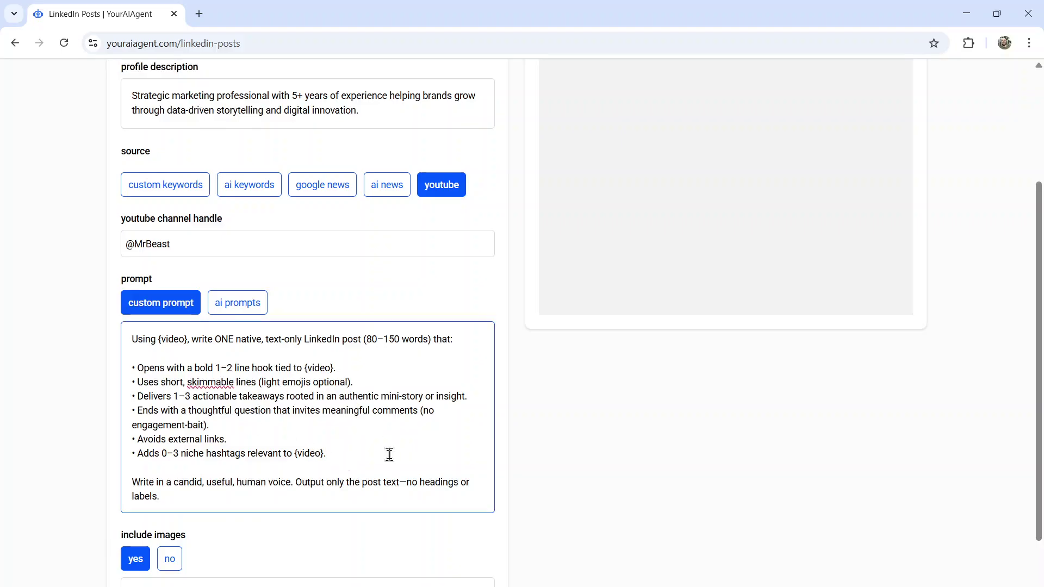
Step: Choose ai prompts for the post prompt and ai keywords as the topic source
click(242, 303)
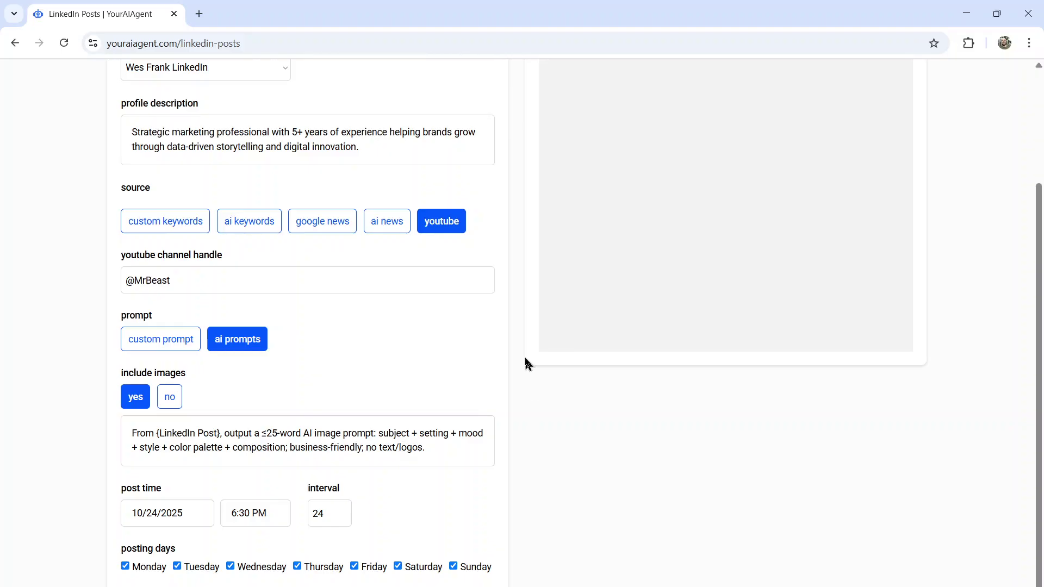
click(247, 233)
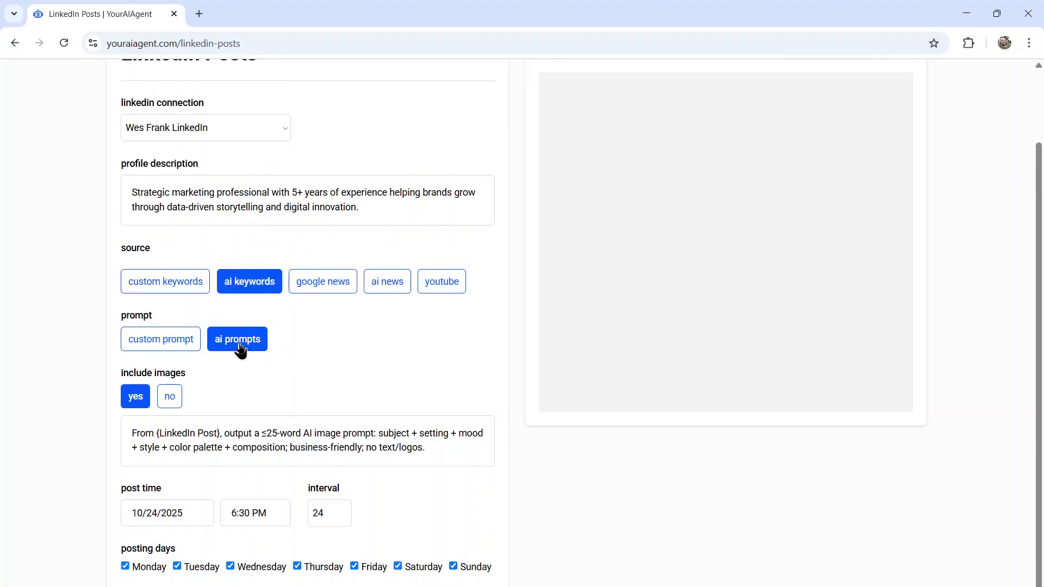
click(398, 213)
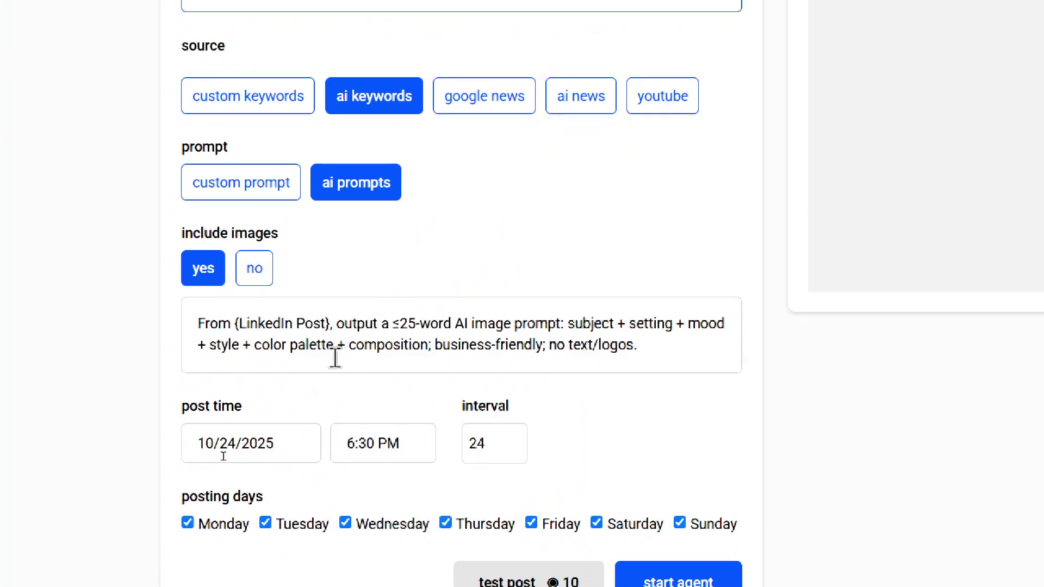
click(254, 269)
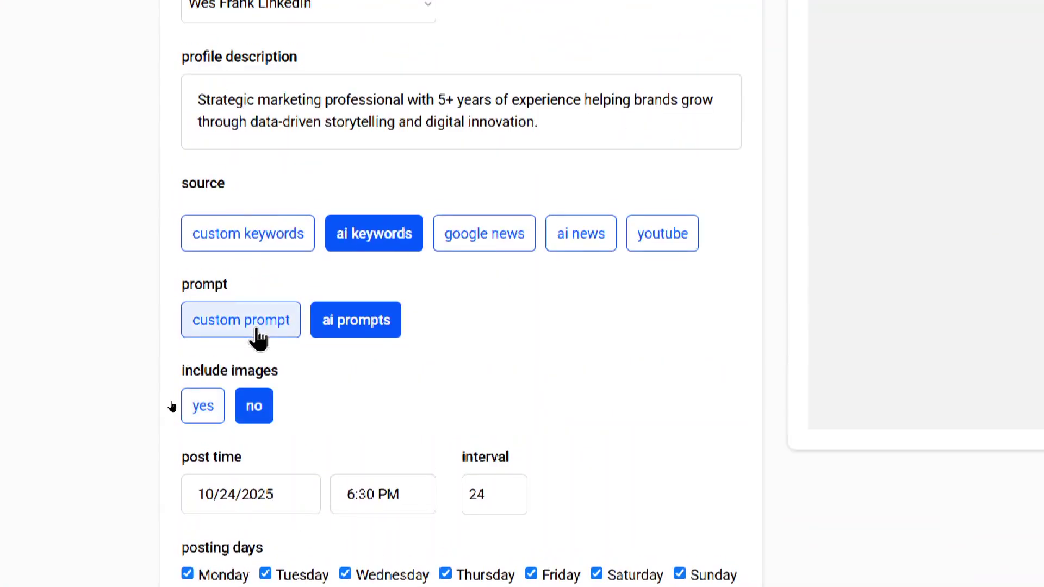
click(212, 356)
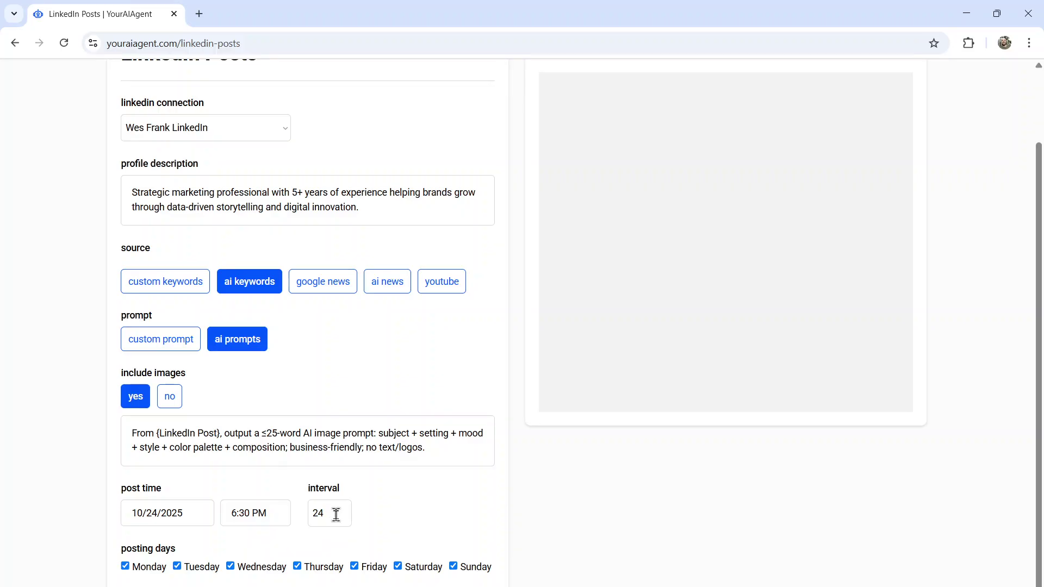
Step: Uncheck Saturday and Sunday so posts go out weekdays only, then zoom out
click(336, 514)
click(397, 566)
click(451, 568)
key(ctrl+minus)
key(ctrl+minus)
key(ctrl+minus)
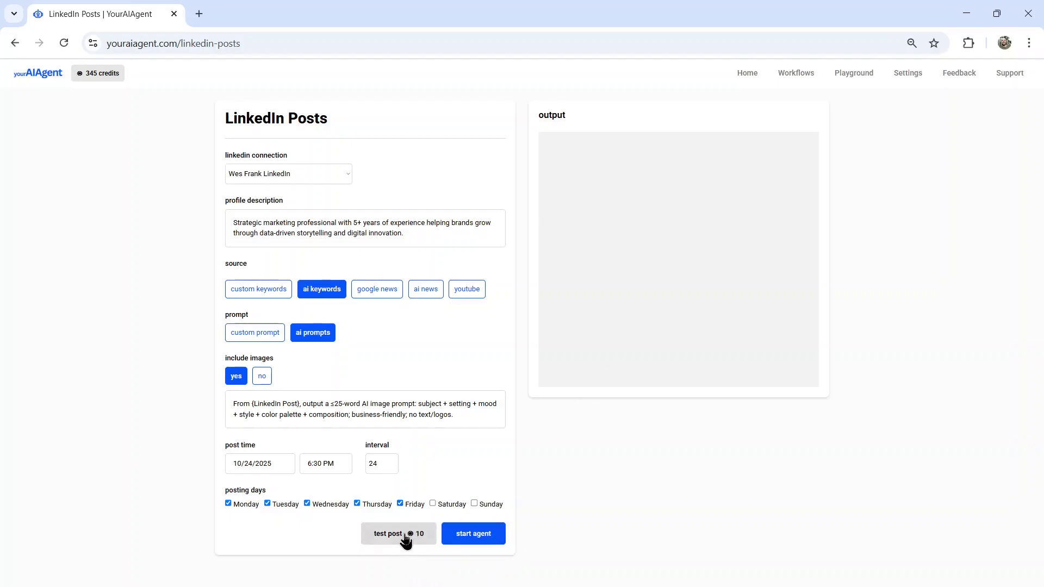
Step: Generate a test post and review its marketing-funnel image and 600-new-leads milestone text
click(409, 533)
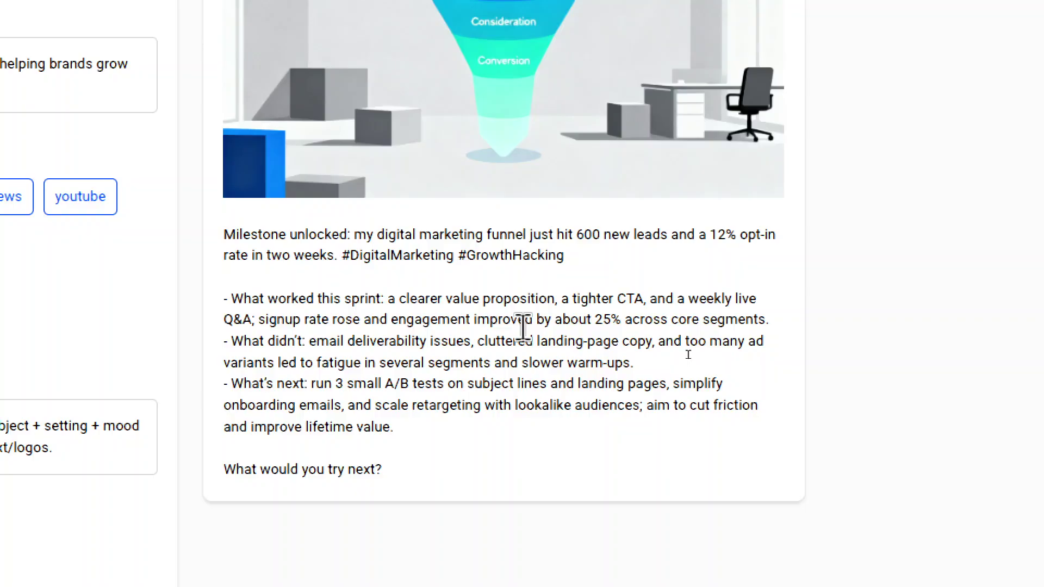
scroll(523, 327, down, 2)
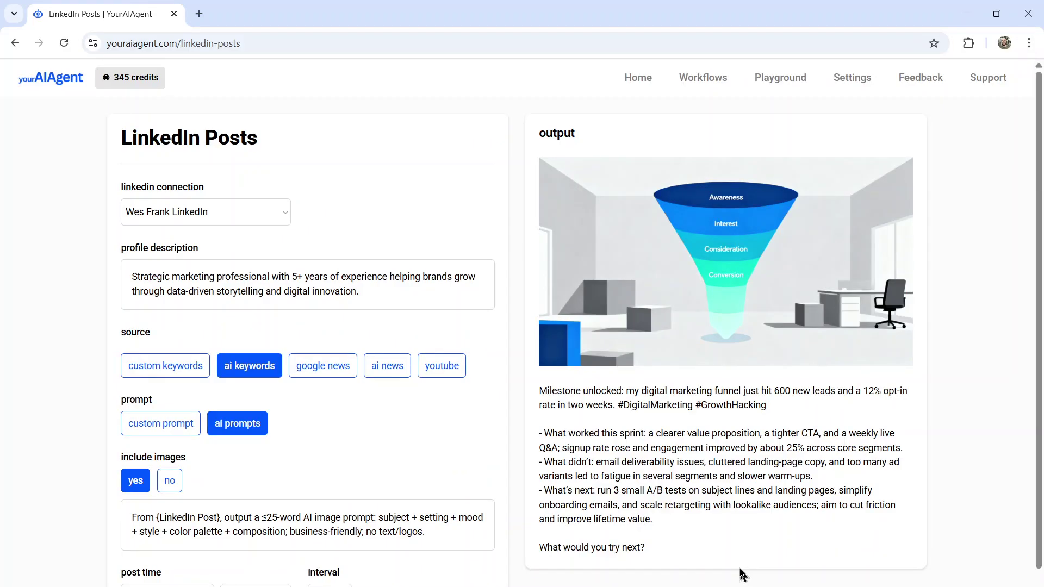
drag(677, 546, 575, 391)
scroll(574, 392, down, 1)
Step: Clear the highlight from the generated test post text
click(874, 511)
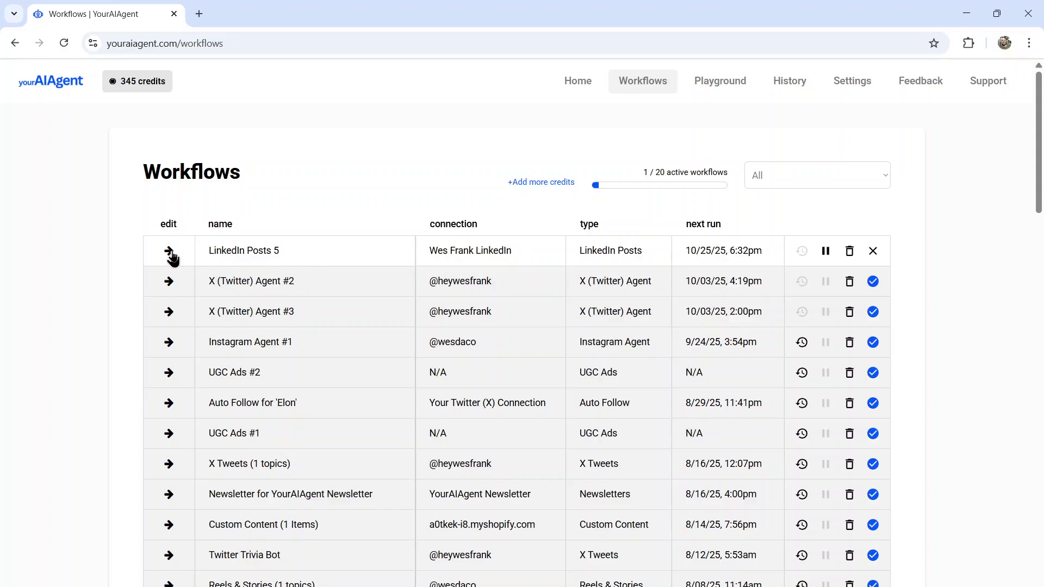
Step: Edit LinkedIn Posts 5, set its source to custom keywords, and browse the keyword chips
click(169, 251)
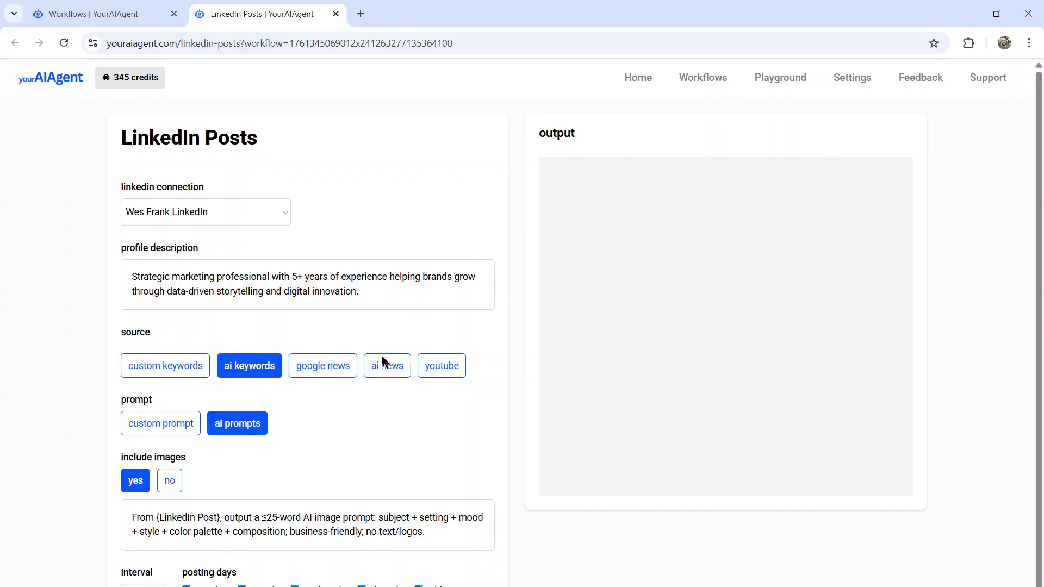
click(180, 366)
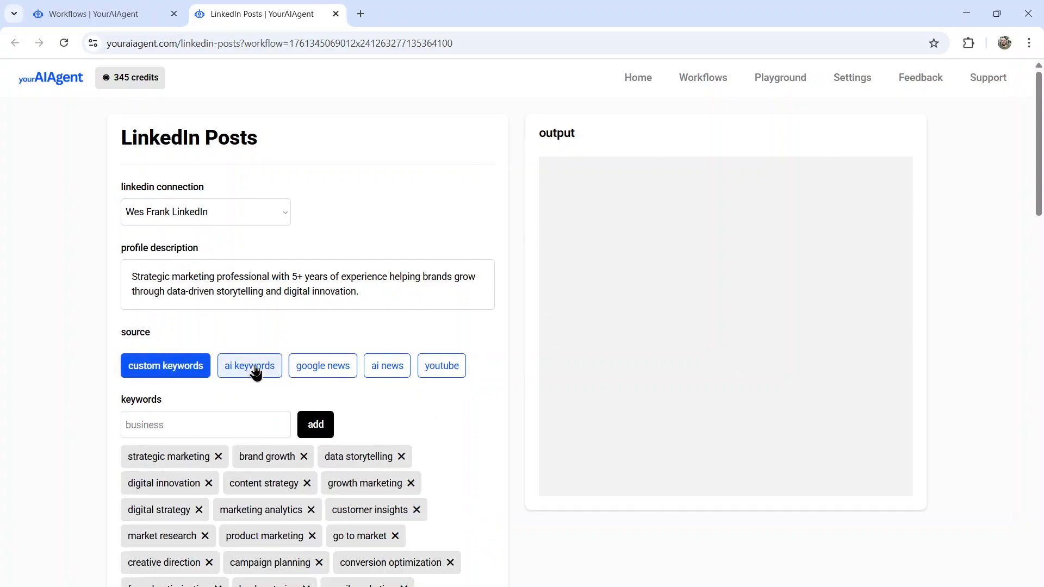
scroll(263, 310, down, 7)
scroll(357, 342, down, 7)
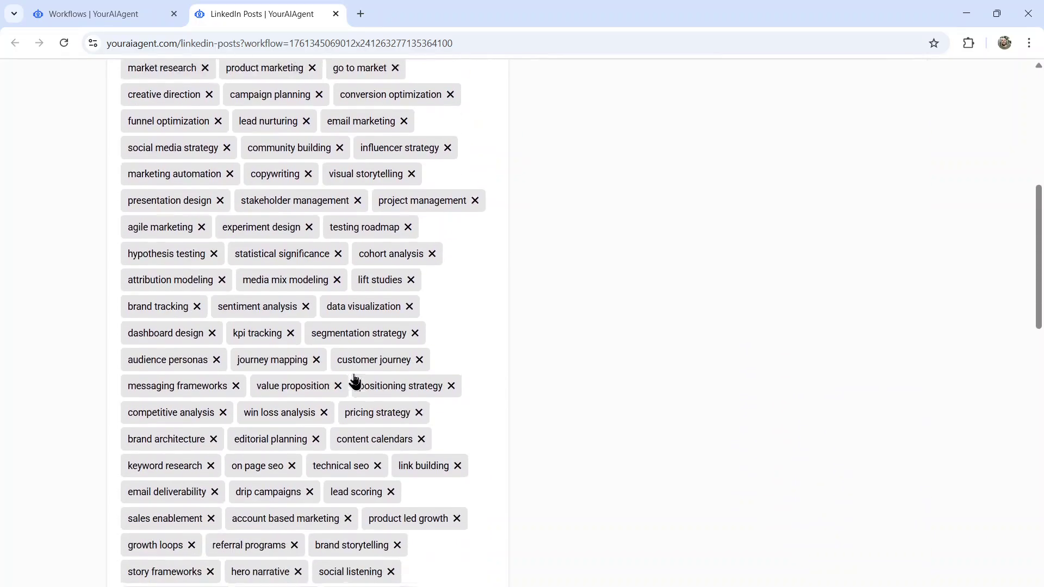
scroll(351, 378, down, 15)
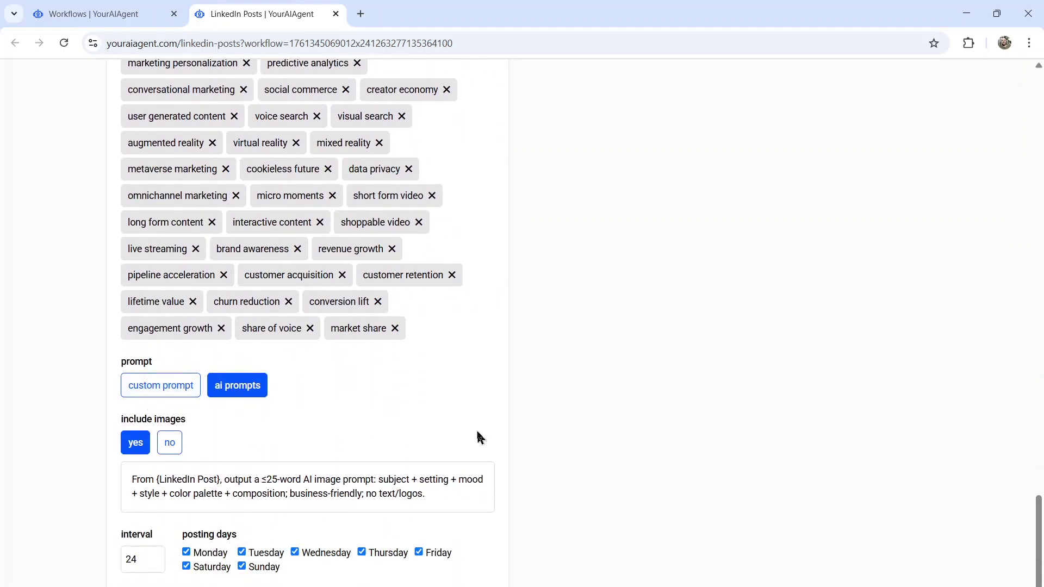
scroll(429, 439, up, 1)
scroll(433, 549, down, 1)
Step: Close the editor and view the post published in LinkedIn Posts 5's Output History
key(ctrl+w)
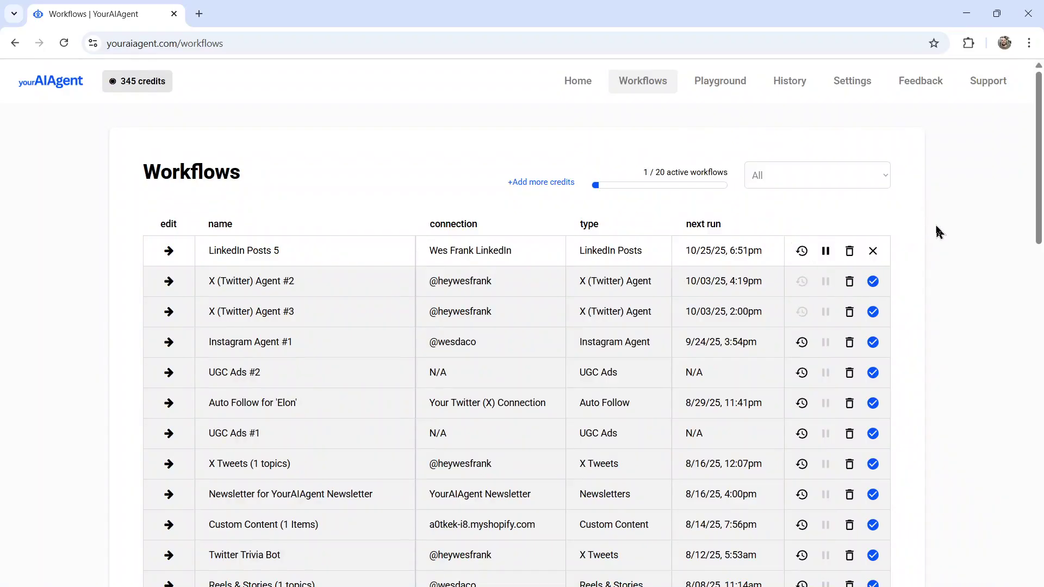
click(802, 251)
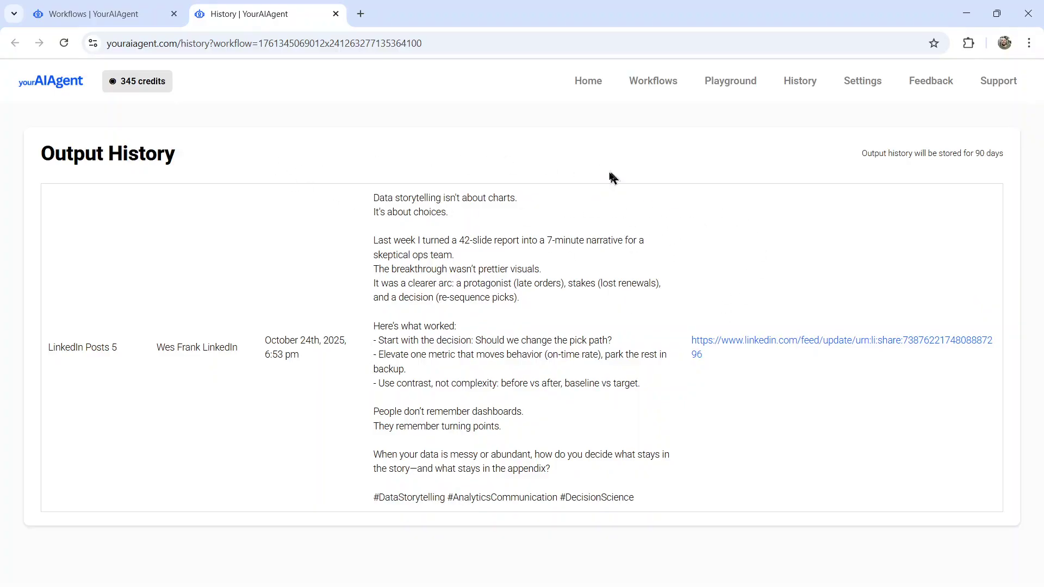
drag(372, 197, 648, 506)
Step: Clear the highlight from the published post text in Output History
click(690, 486)
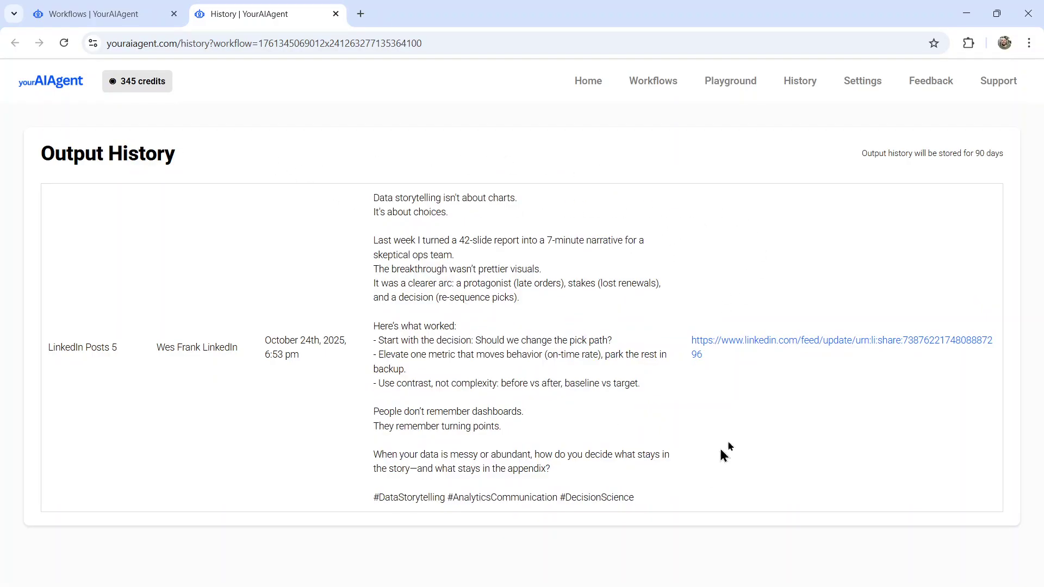